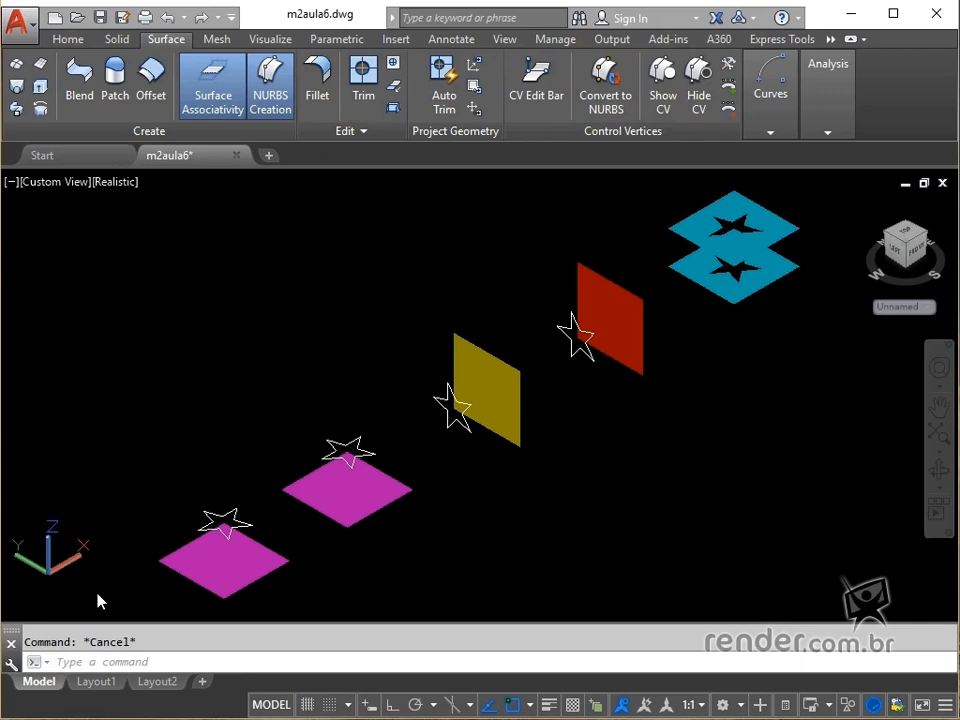
Step: Project the star above the first magenta surface onto that surface along the UCS Z axis
scroll(197, 592, up, 5)
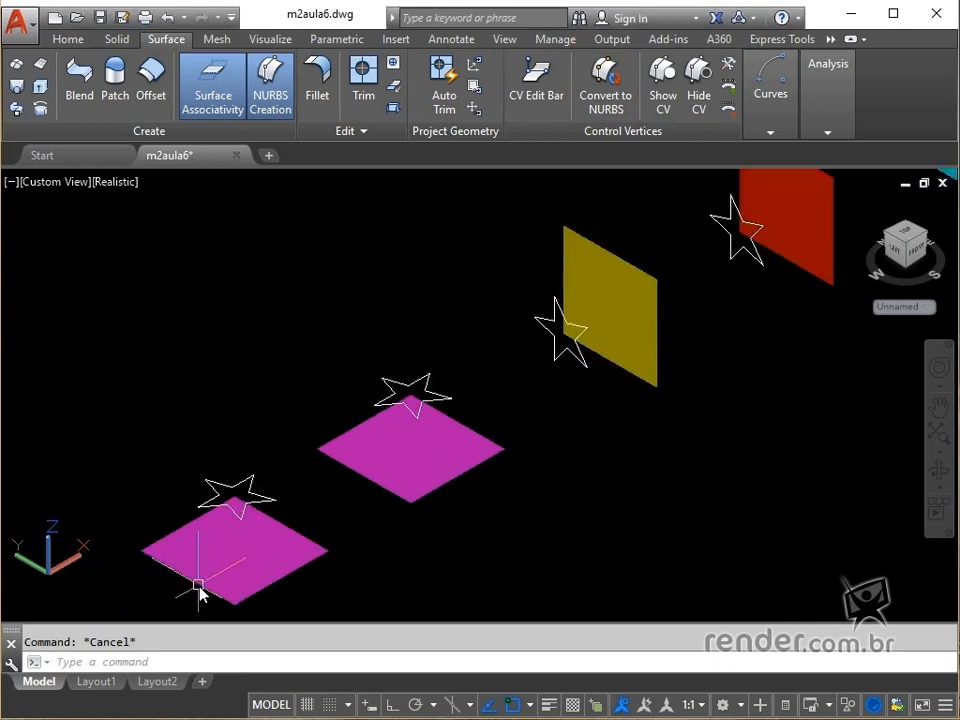
middle_drag(212, 572, 300, 510)
scroll(321, 493, up, 2)
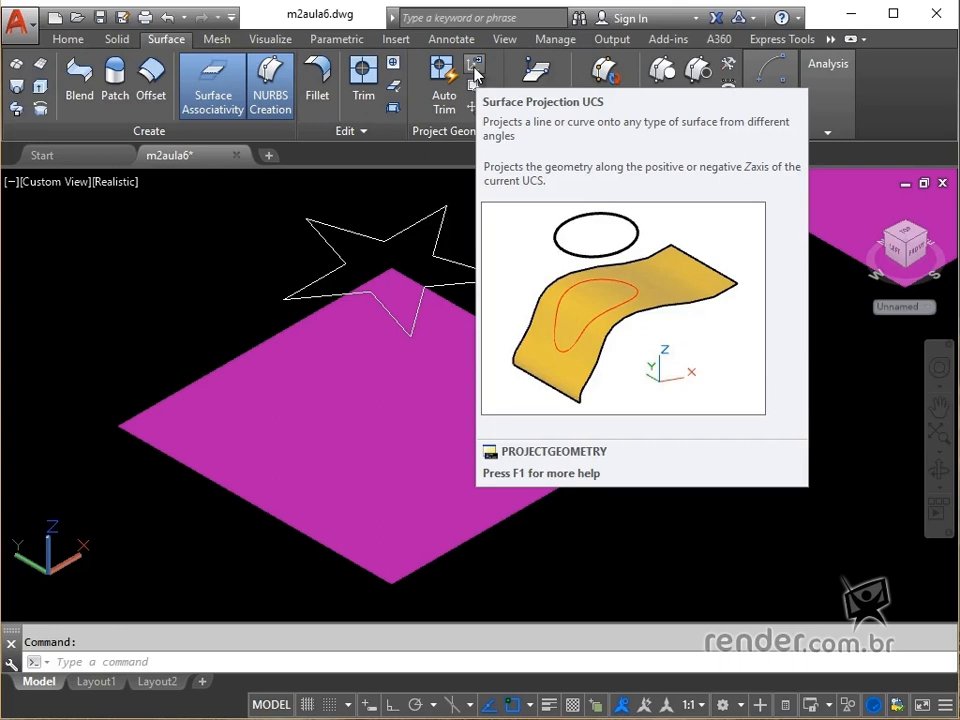
click(476, 75)
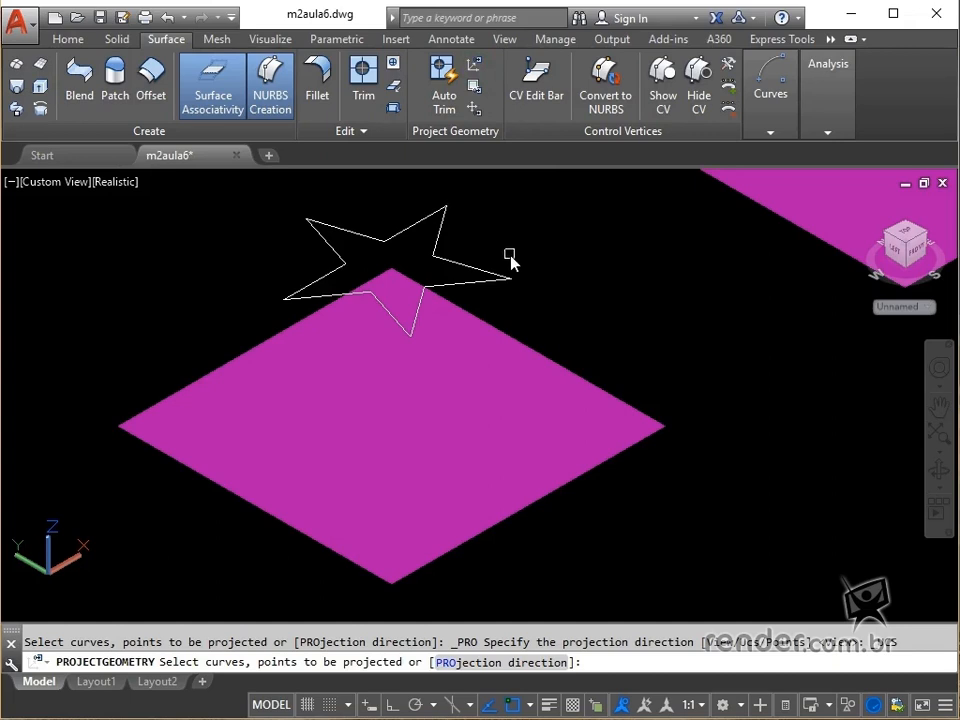
click(477, 270)
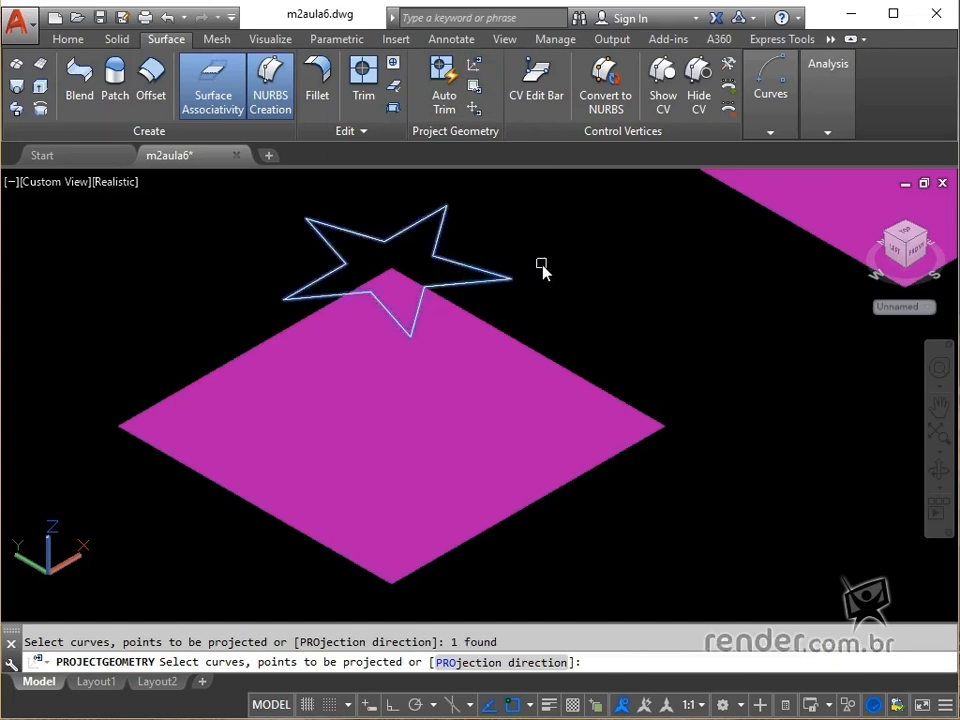
key(Return)
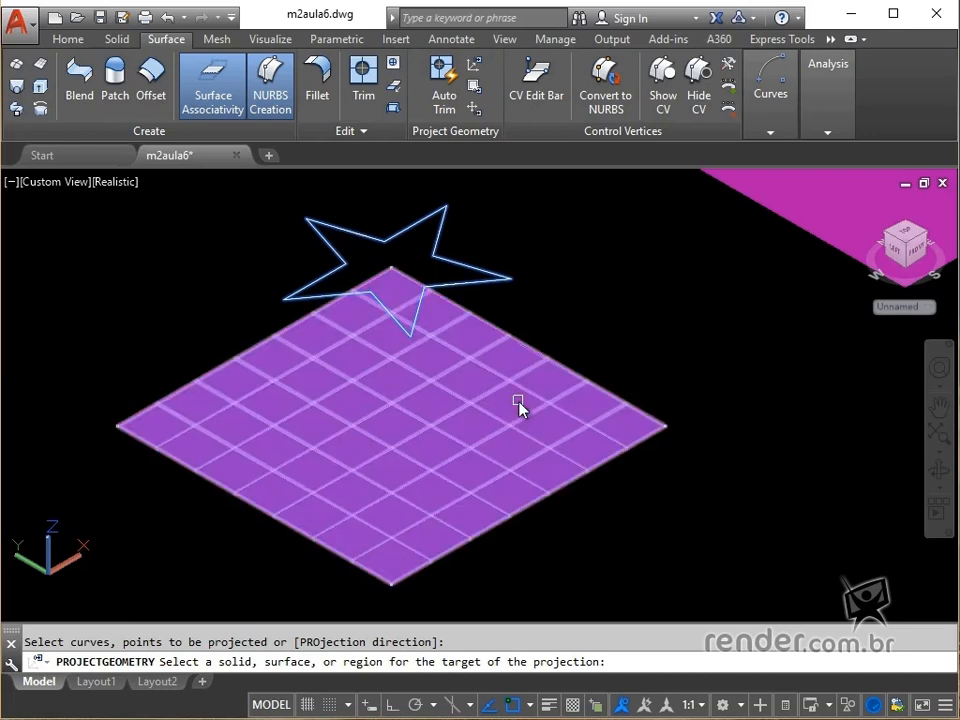
click(519, 399)
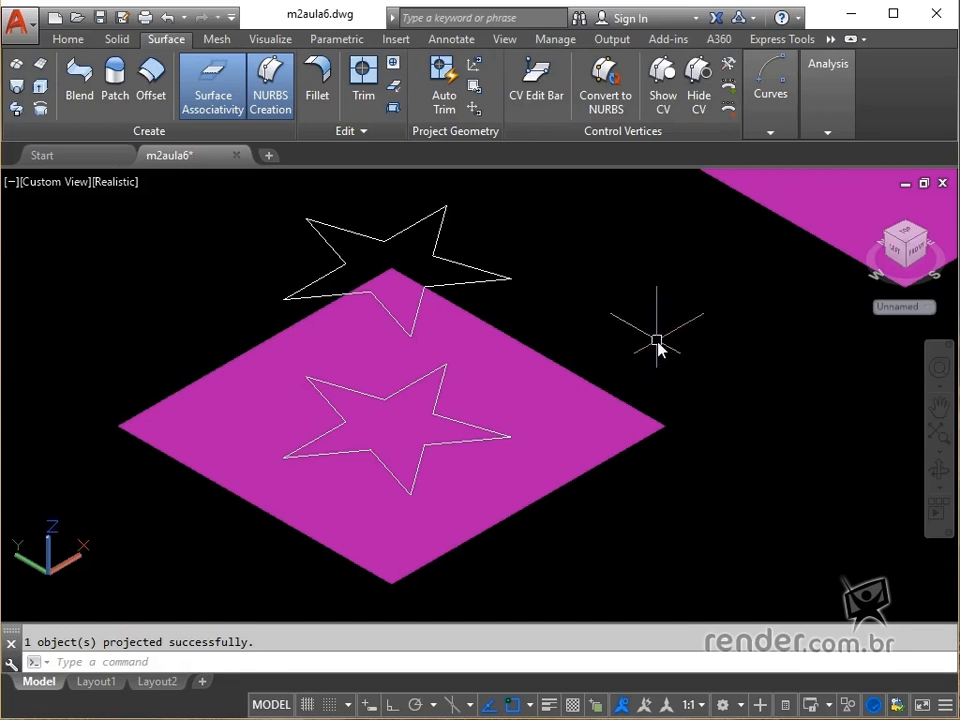
Step: Turn on Auto Trim and project the second star onto the second magenta surface along the UCS Z axis
middle_drag(709, 288, 240, 600)
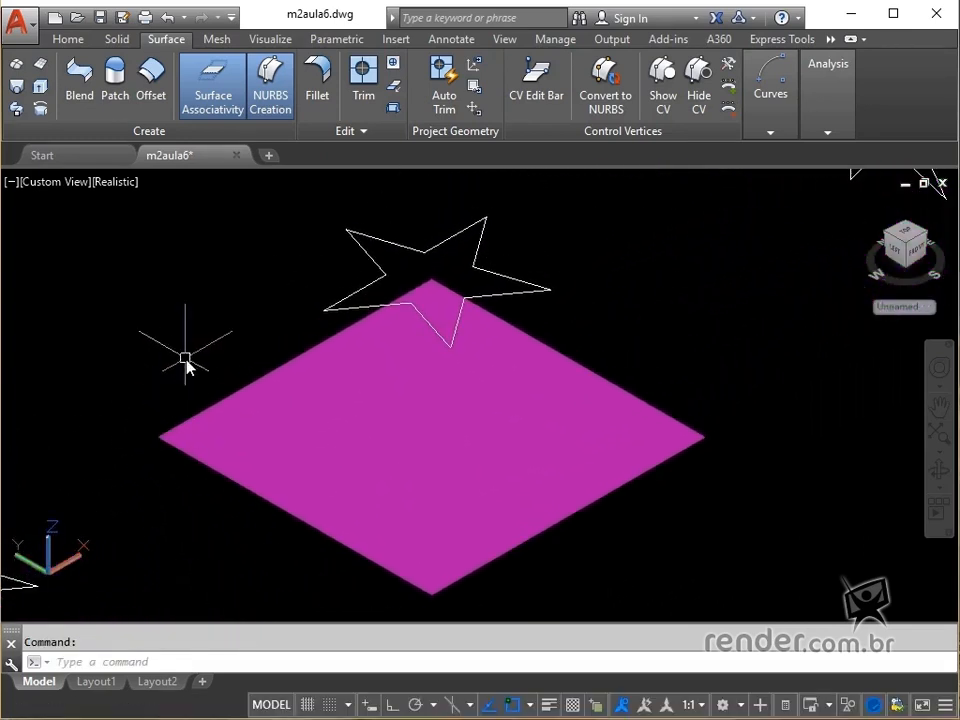
click(440, 100)
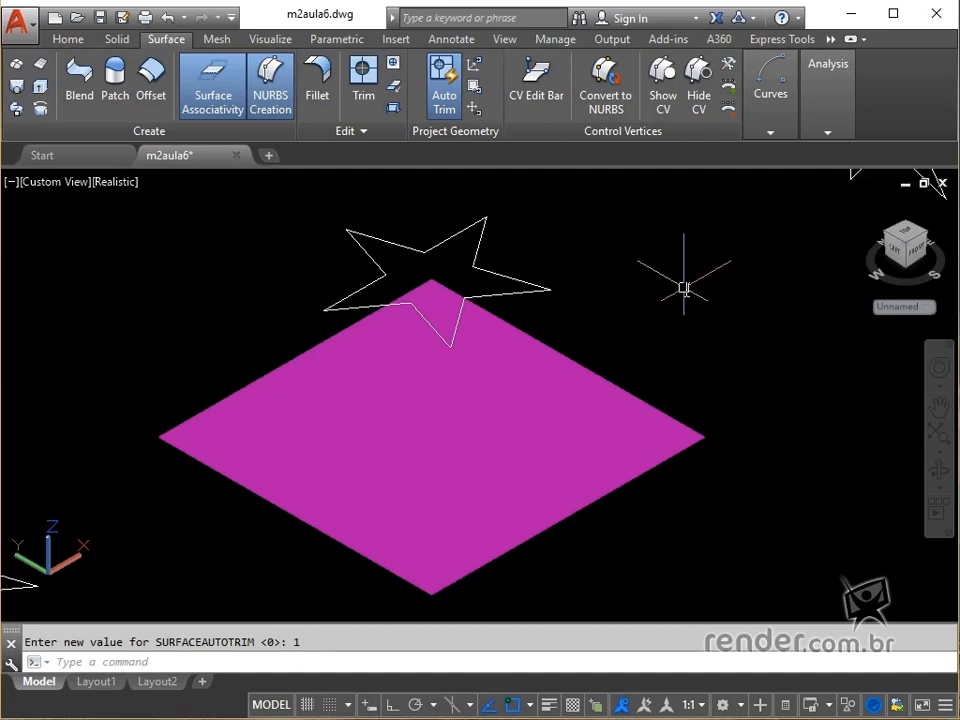
click(475, 63)
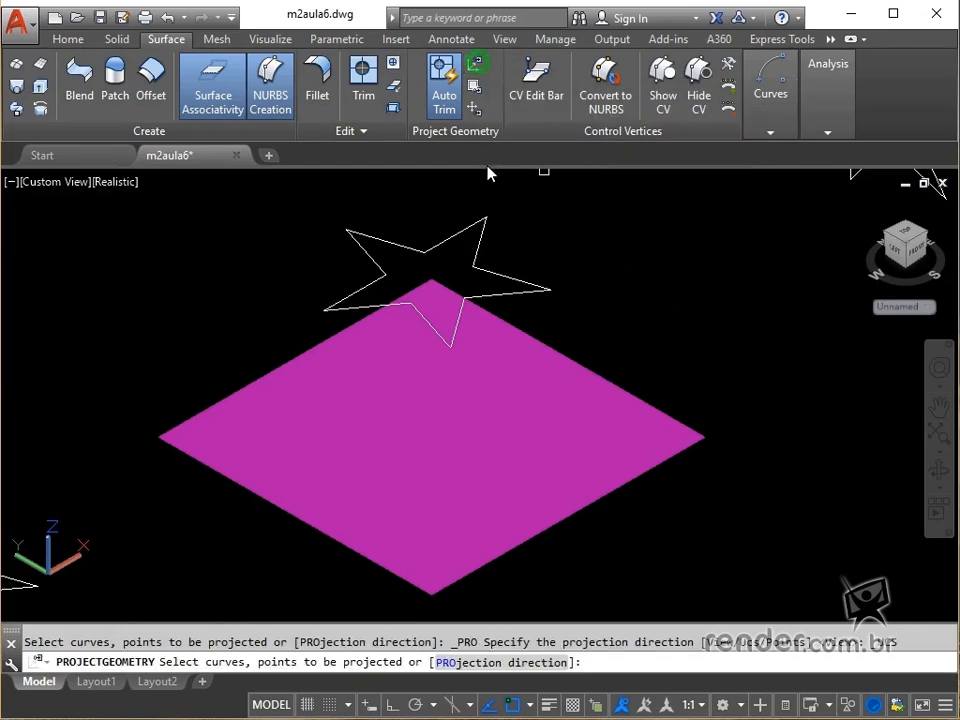
click(461, 232)
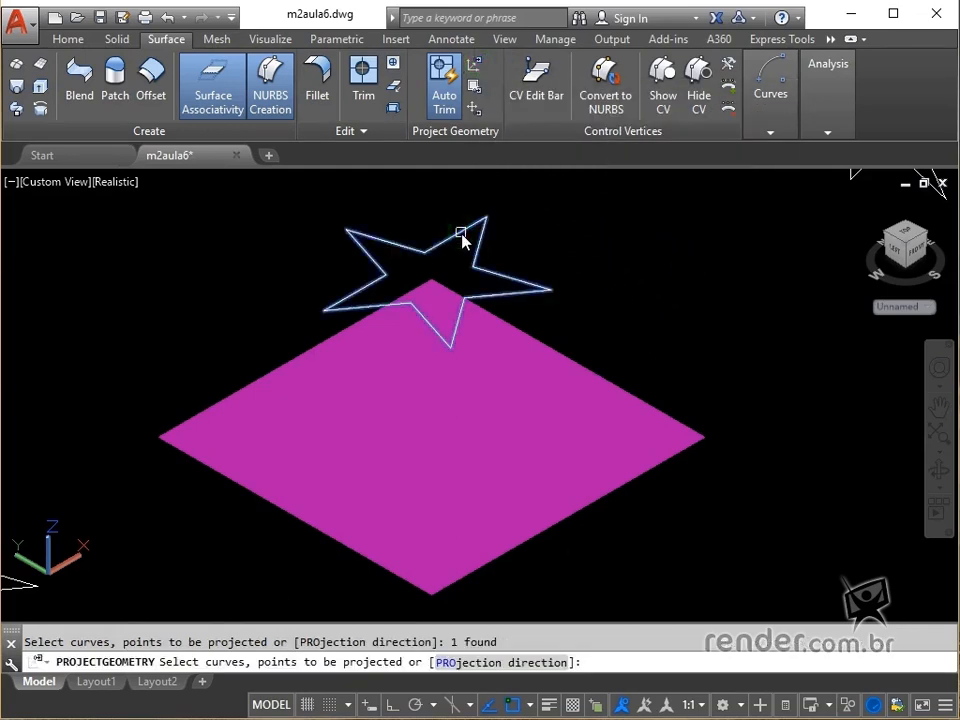
key(Return)
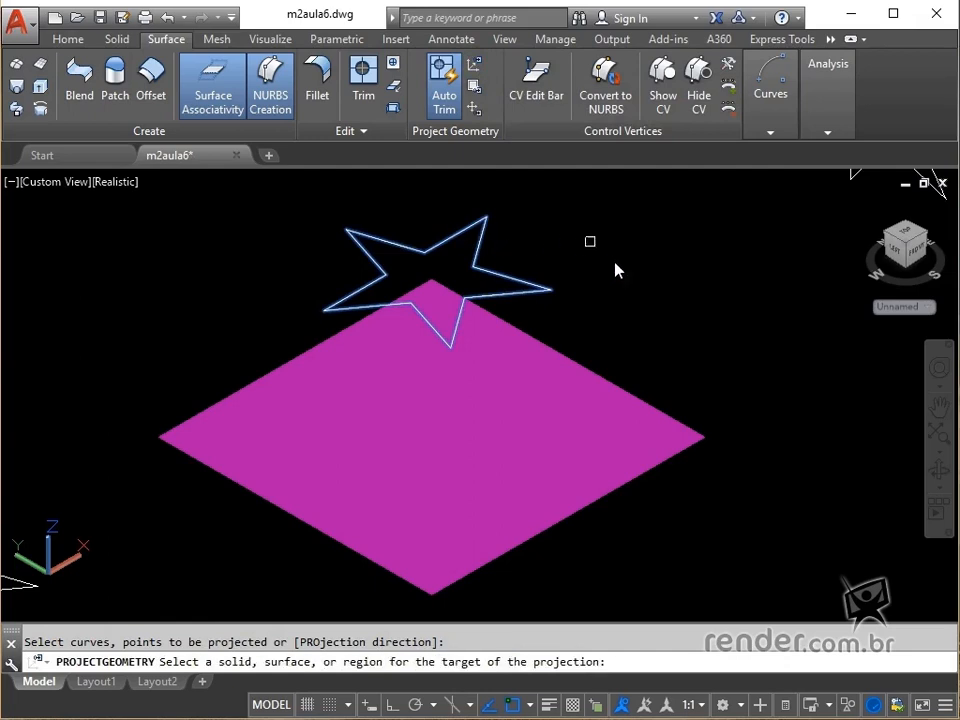
click(537, 402)
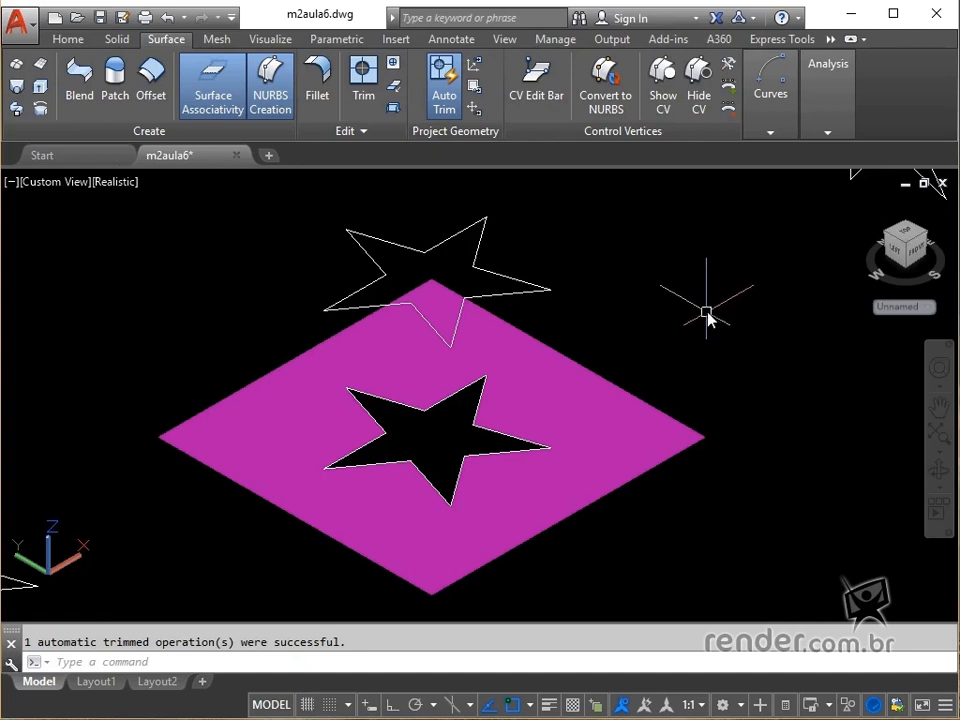
Step: Project the star beside the yellow surface onto it along an orbited view direction, with automatic trimming
middle_drag(707, 317, 277, 610)
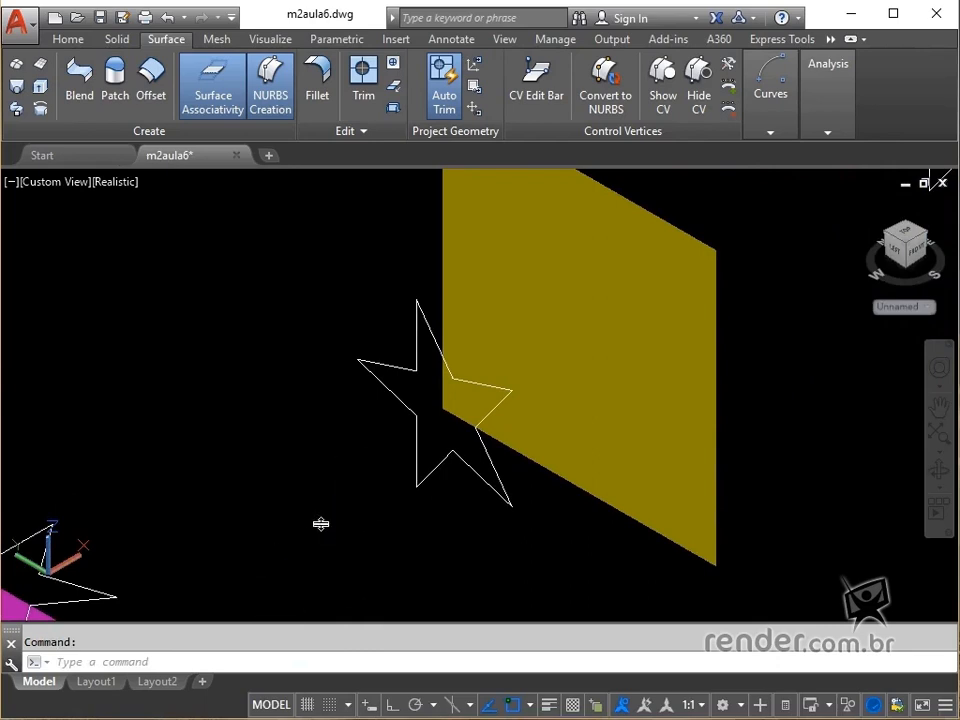
middle_drag(319, 521, 270, 581)
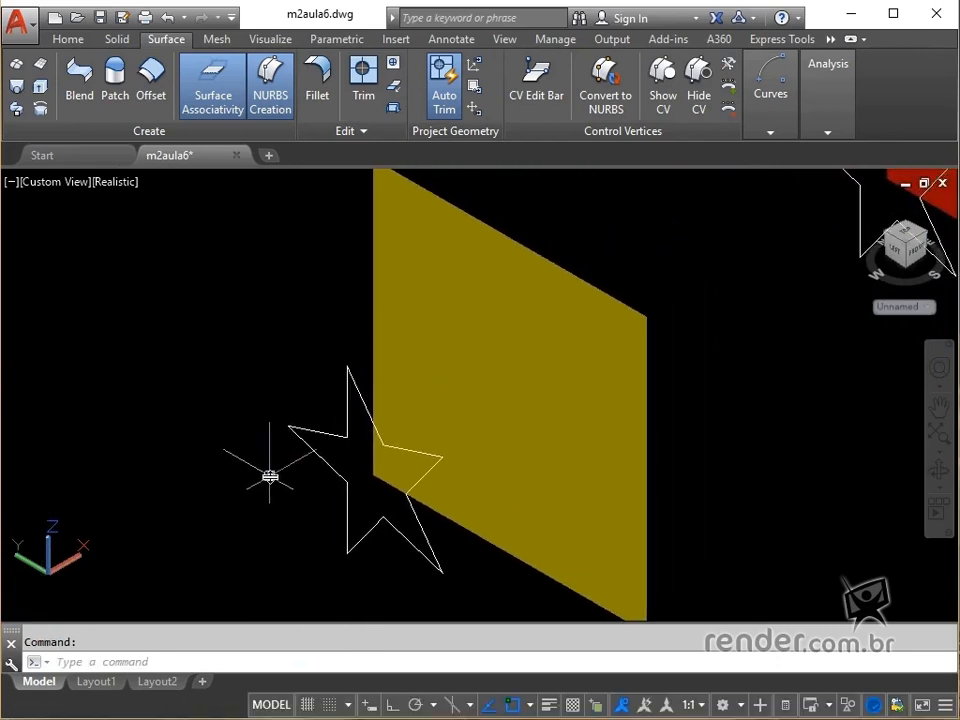
click(473, 95)
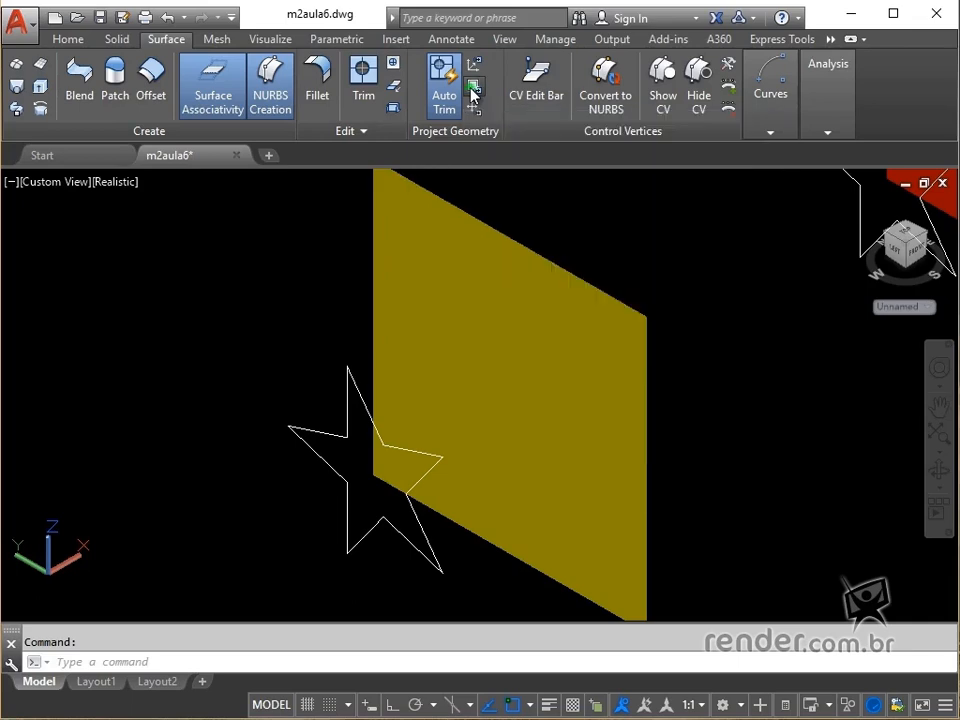
shift+middle_drag(204, 431, 356, 330)
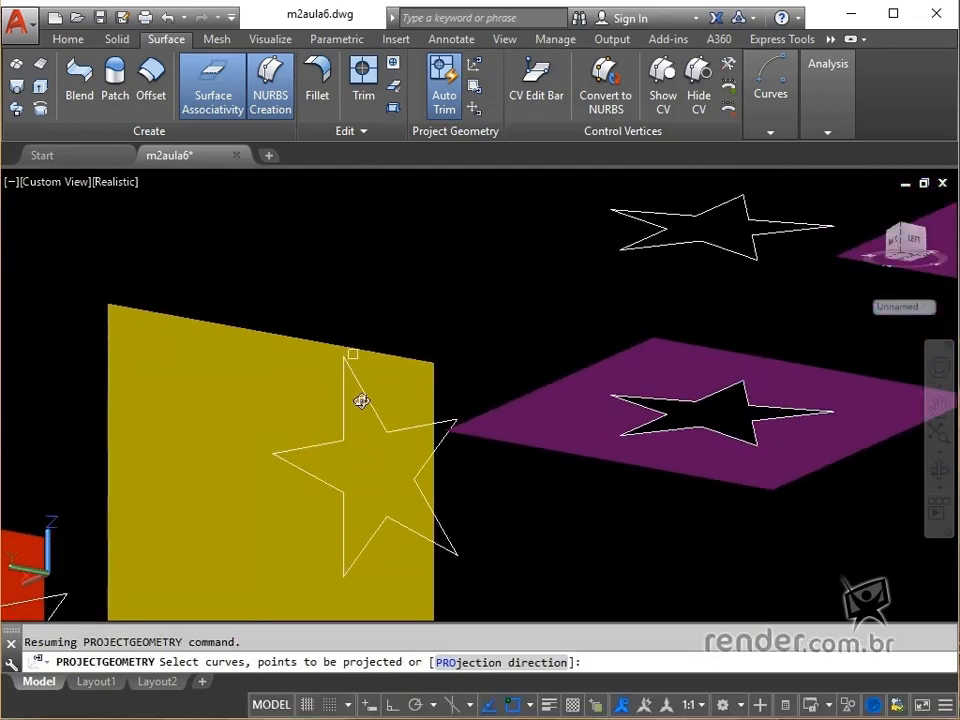
click(452, 541)
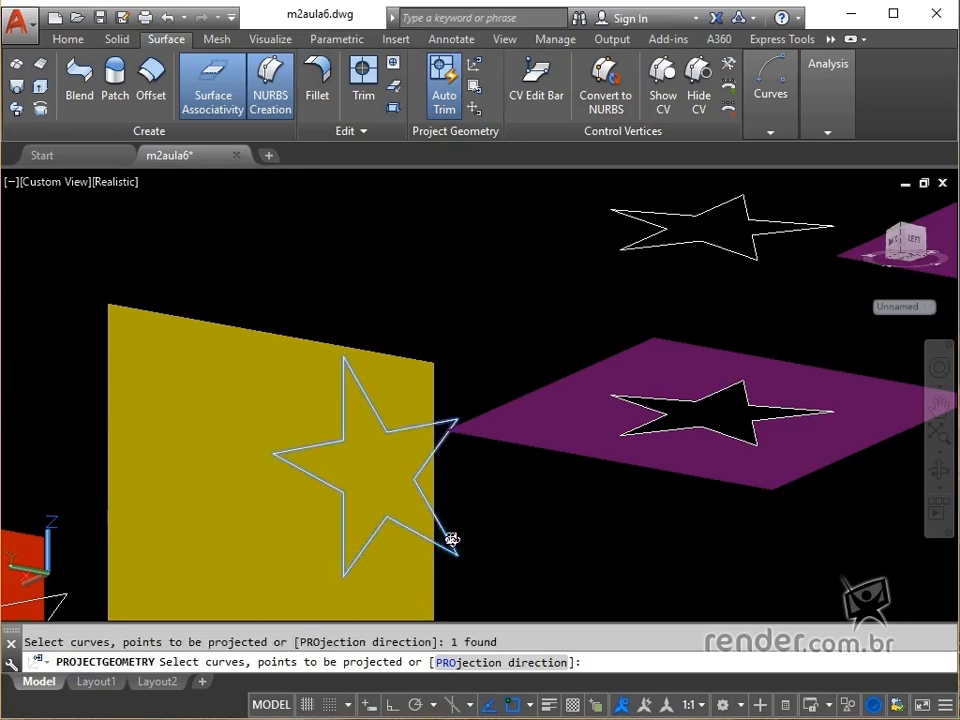
key(Return)
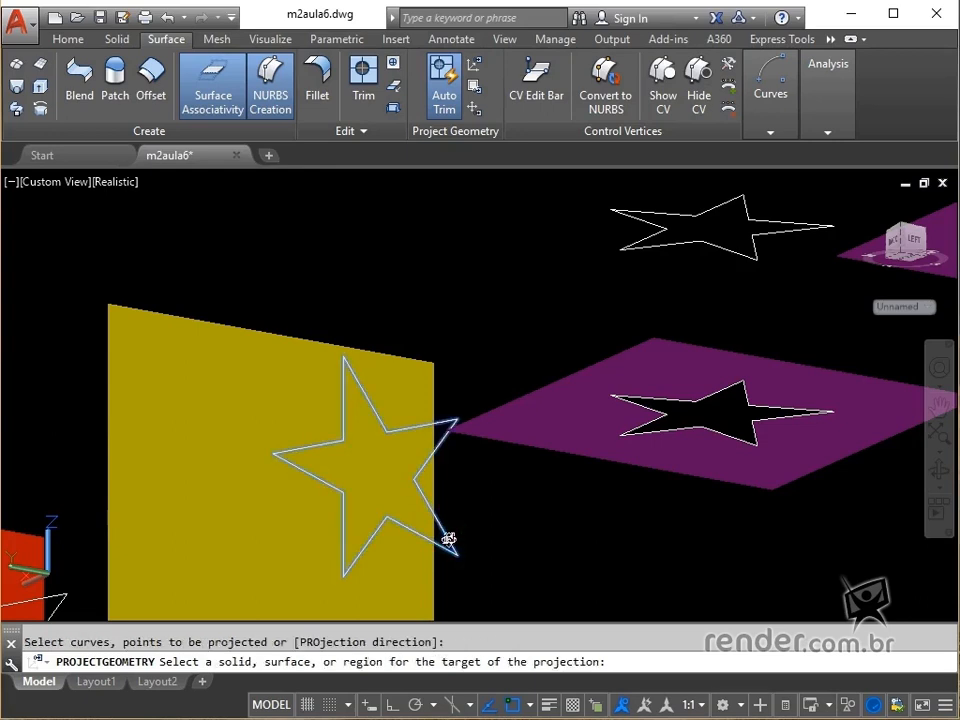
click(267, 356)
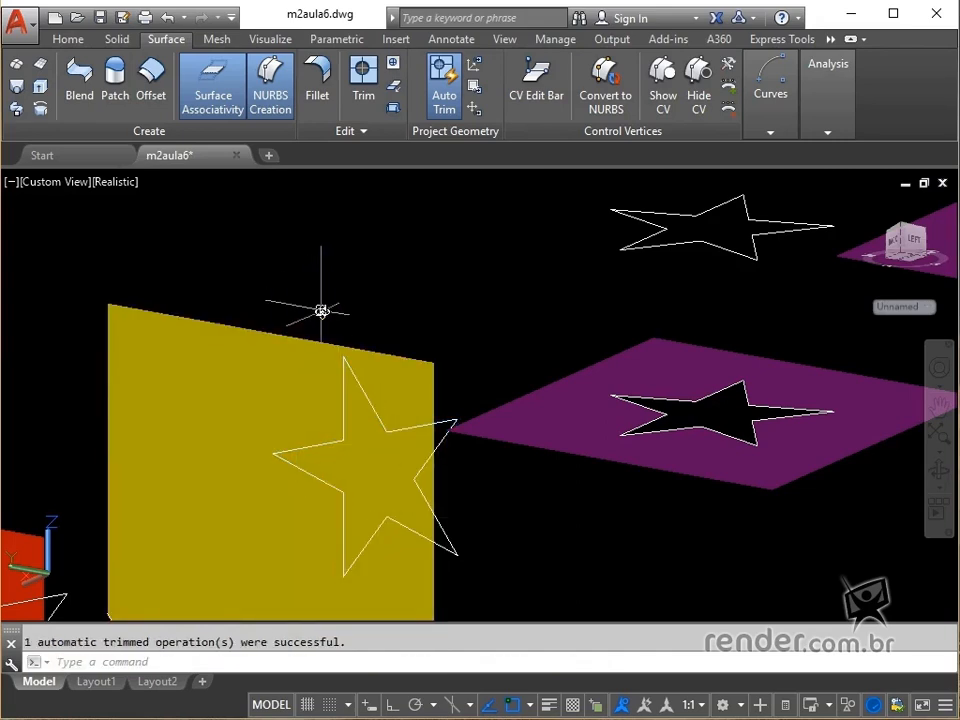
Step: Project the same star onto the yellow surface again along a slightly different view direction, cutting a second opening
mouse_move(321, 306)
shift+middle_down()
mouse_move(296, 341)
mouse_move(306, 317)
mouse_move(279, 343)
mouse_move(315, 330)
mouse_move(317, 306)
shift+middle_up()
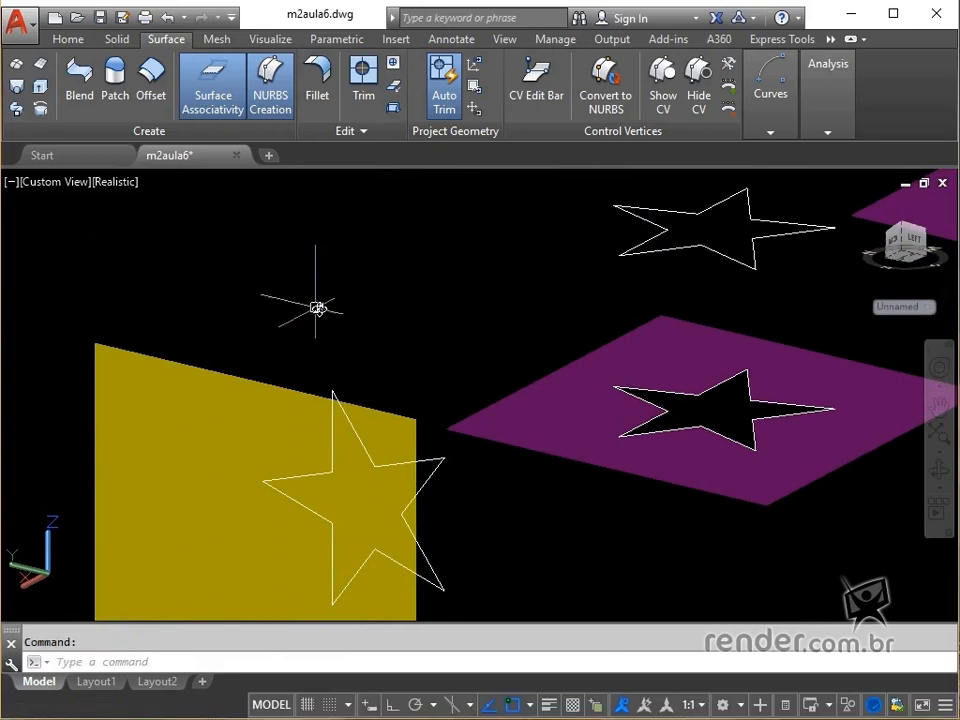
click(474, 86)
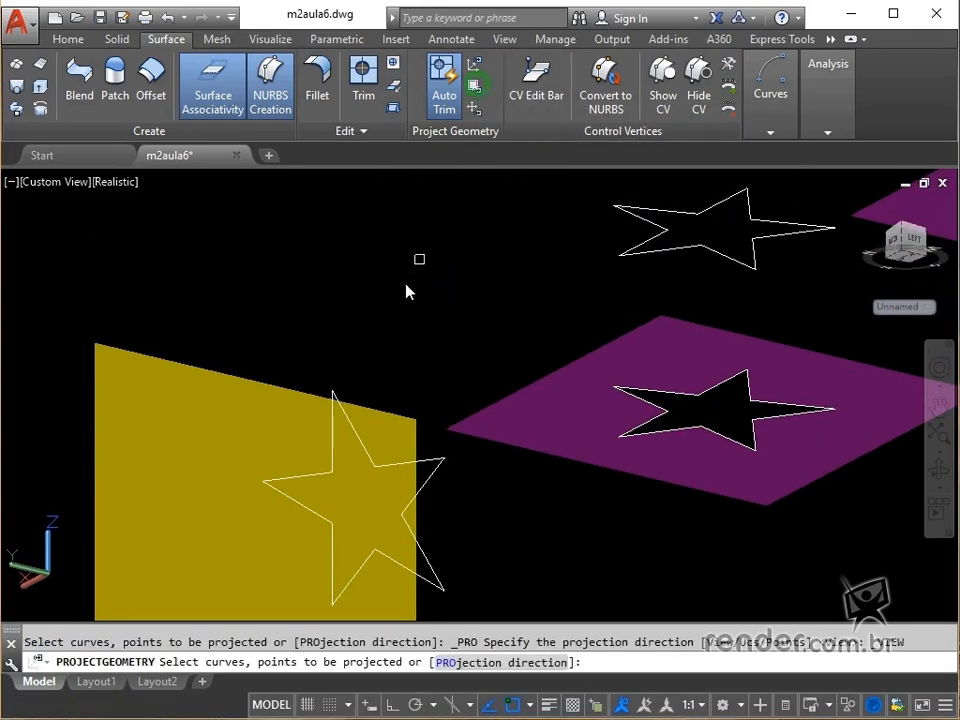
click(438, 458)
key(Return)
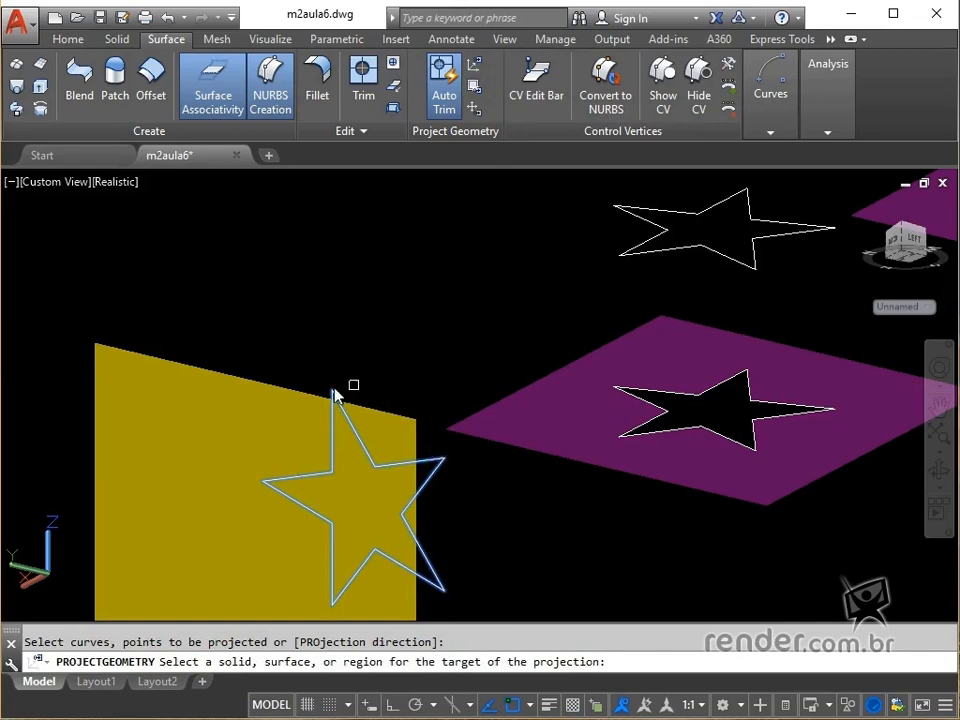
click(280, 412)
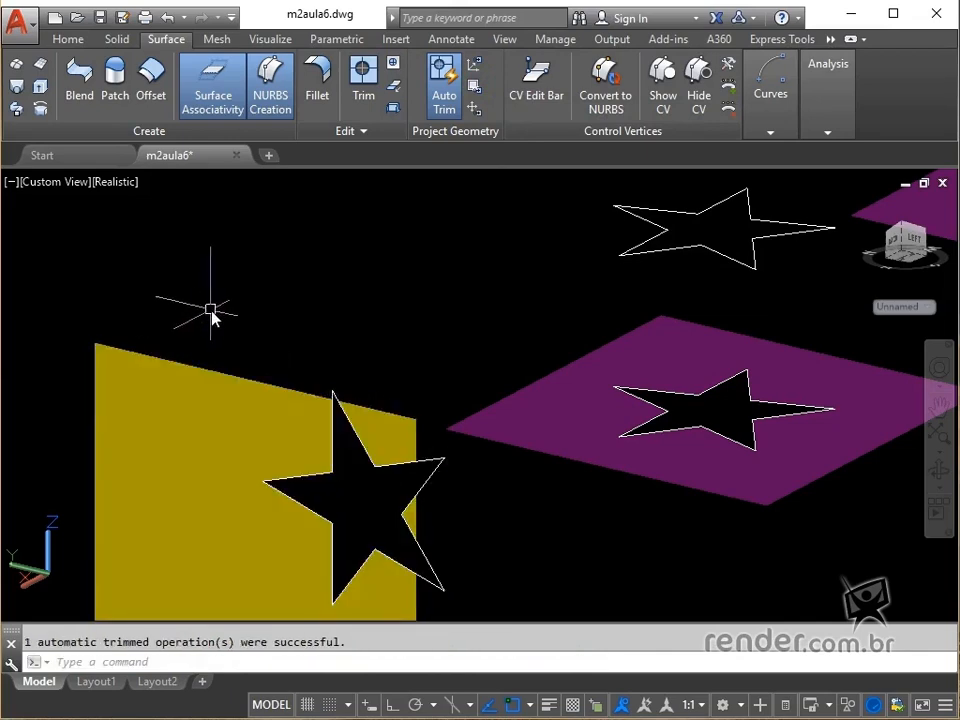
Step: Enable the Geometric Center object snap and the Center of face 3D object snap
mouse_move(228, 312)
shift+middle_down()
mouse_move(223, 324)
mouse_move(268, 347)
mouse_move(274, 366)
shift+middle_up()
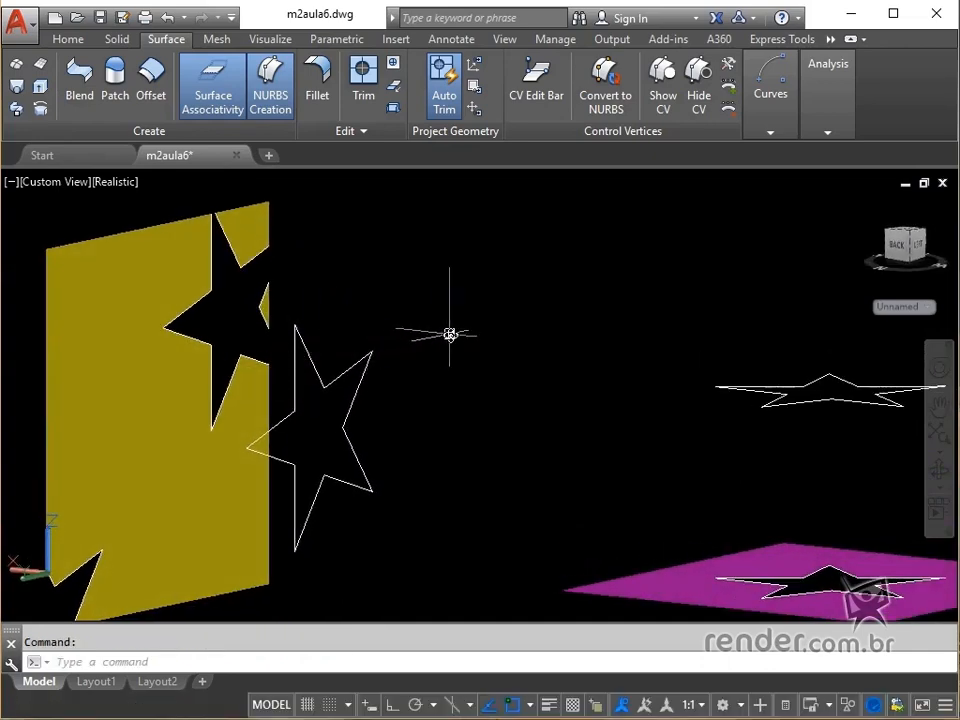
scroll(454, 332, down, 3)
shift+middle_drag(520, 329, 429, 484)
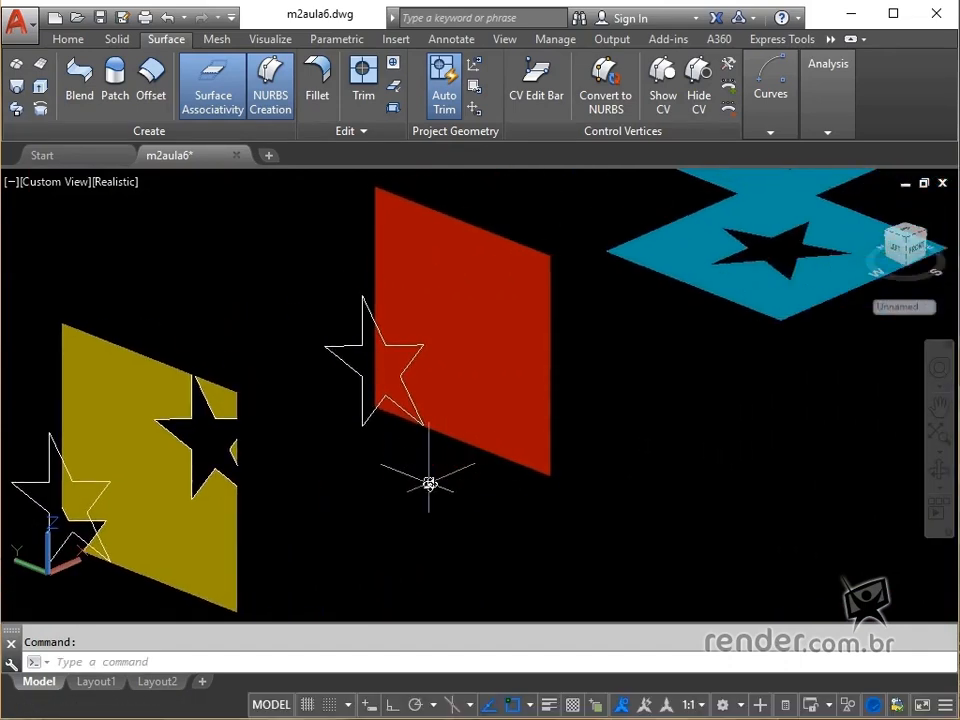
click(531, 705)
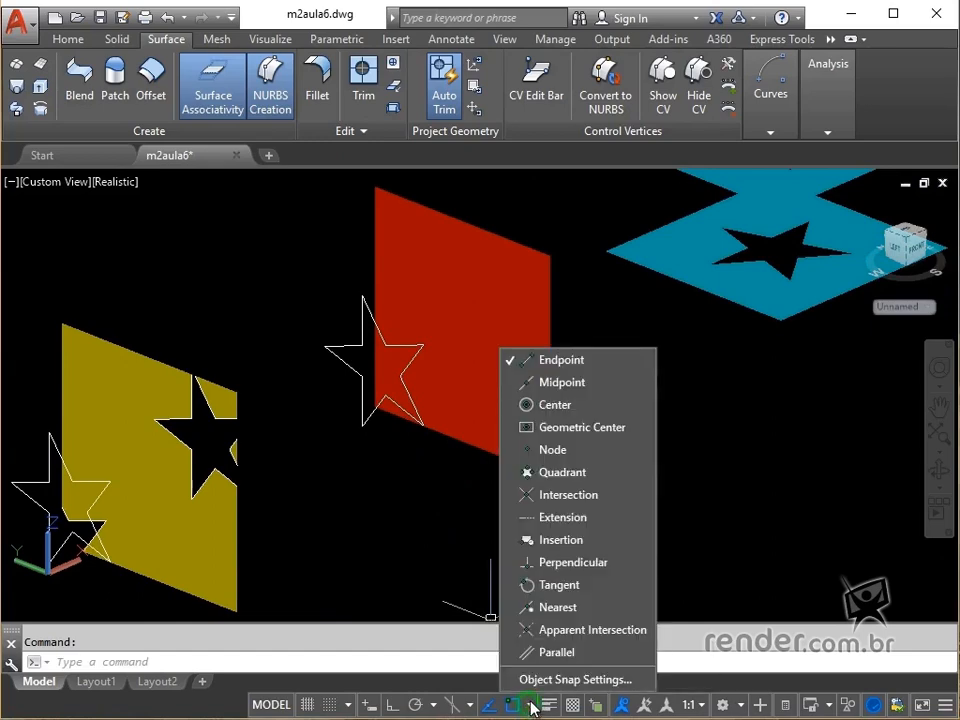
click(521, 428)
click(544, 679)
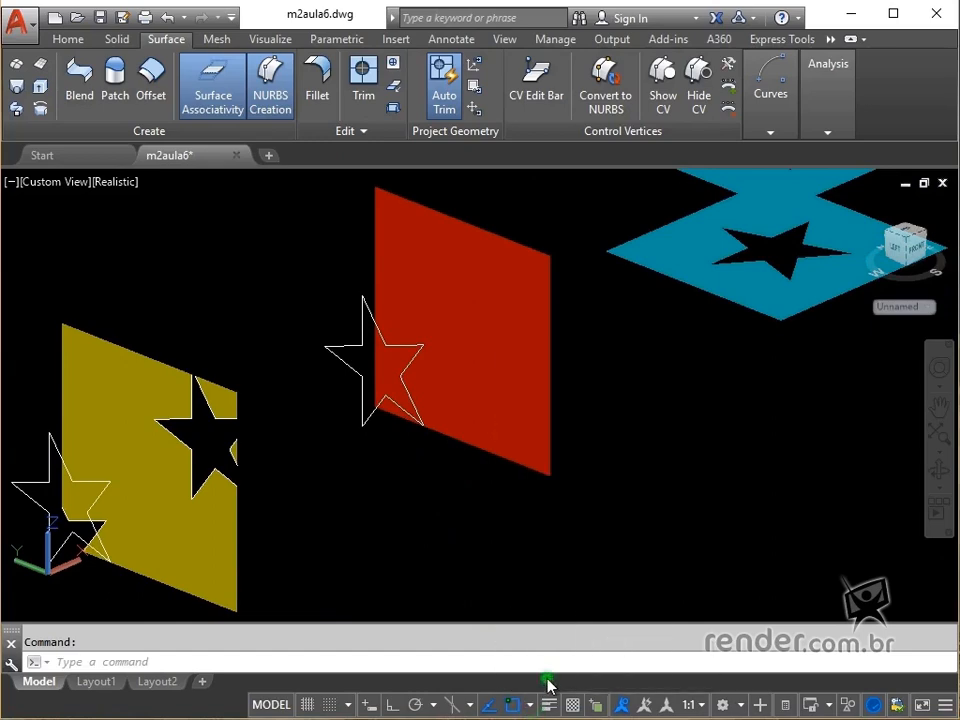
click(402, 222)
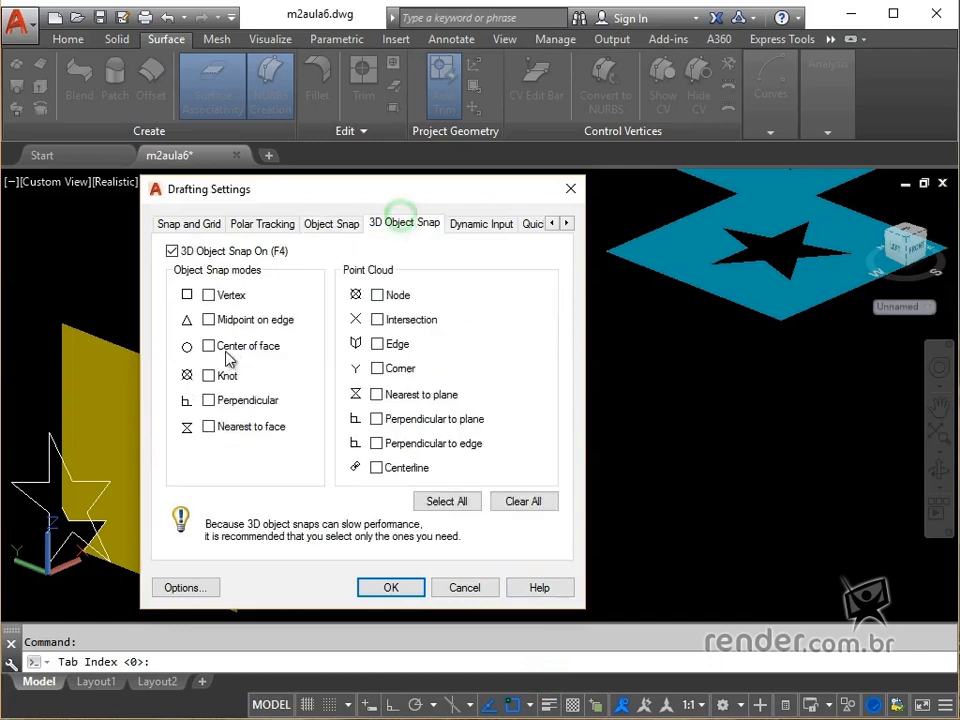
click(209, 346)
click(386, 587)
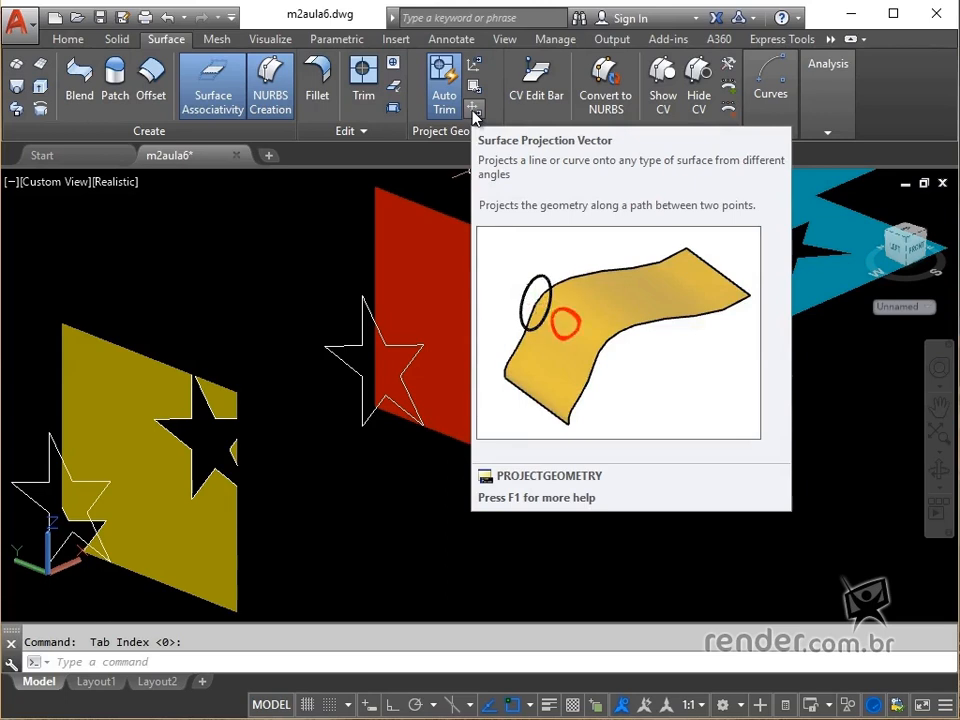
Step: Project the star onto the red surface along a vector from the star's geometric center to the face's center
click(475, 117)
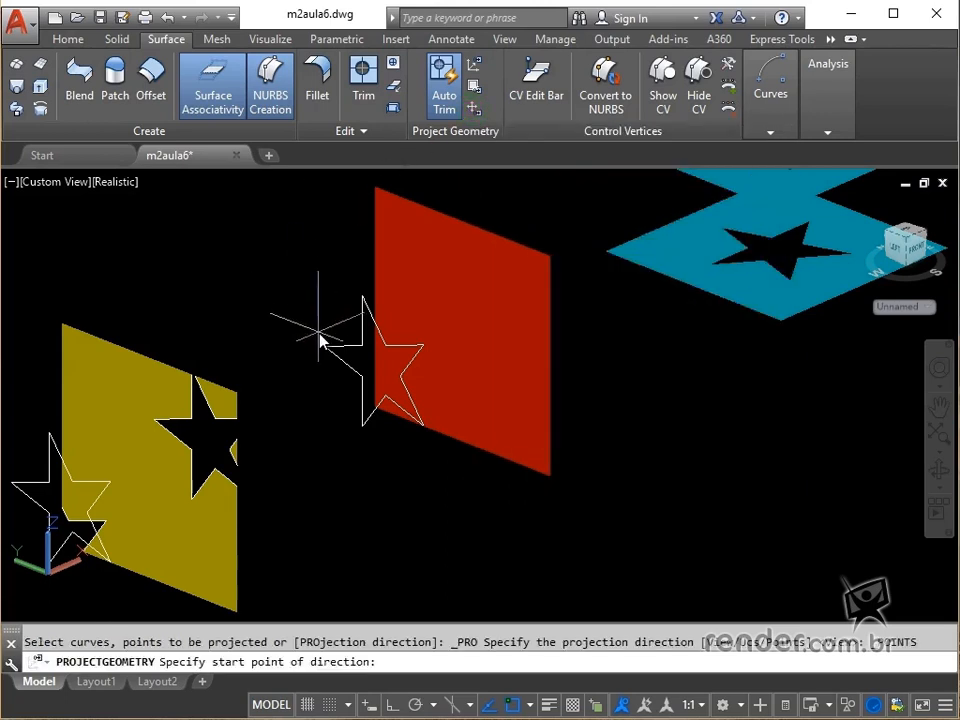
click(385, 376)
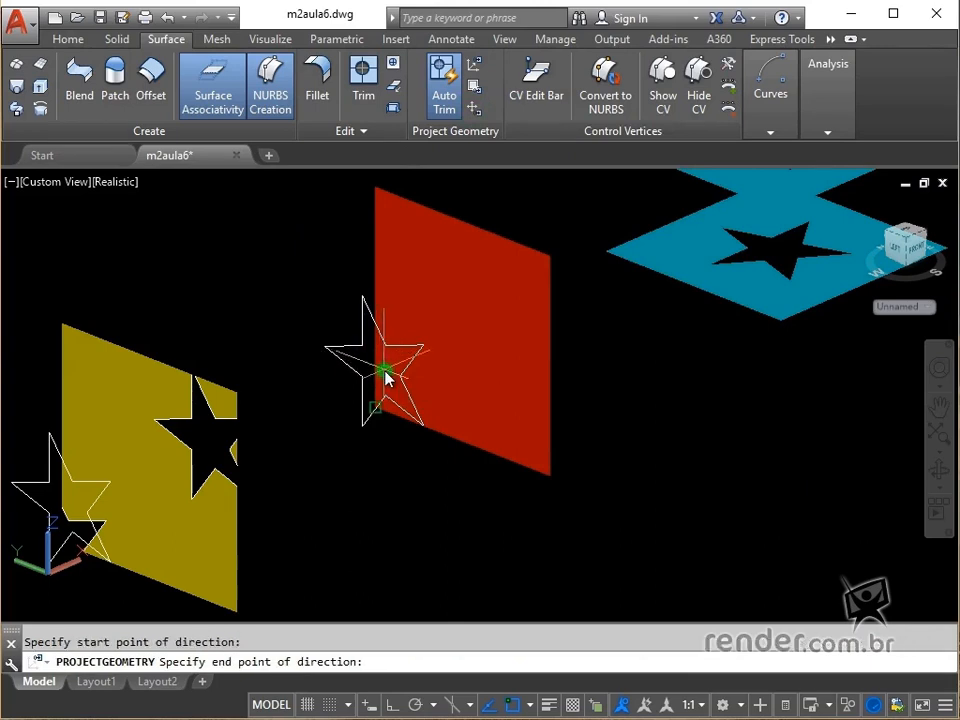
click(464, 333)
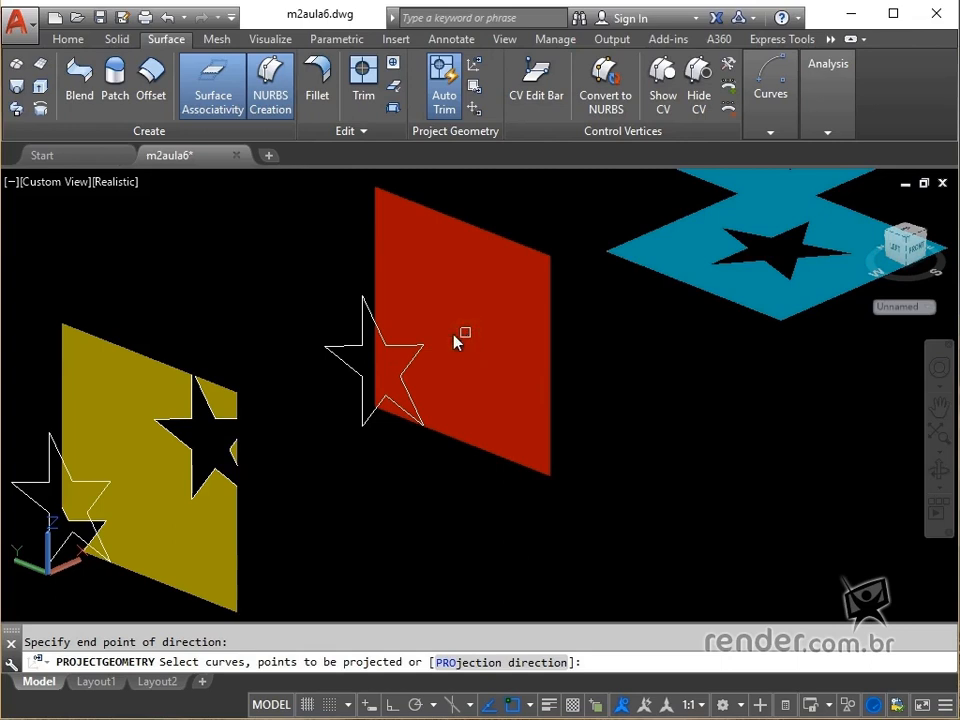
click(350, 345)
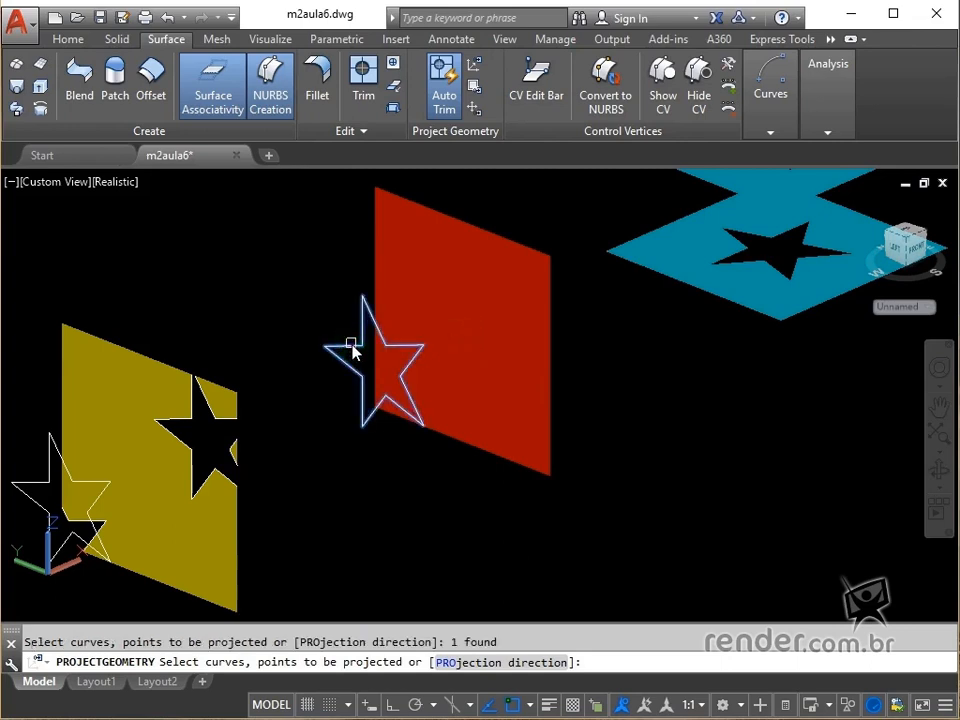
key(Return)
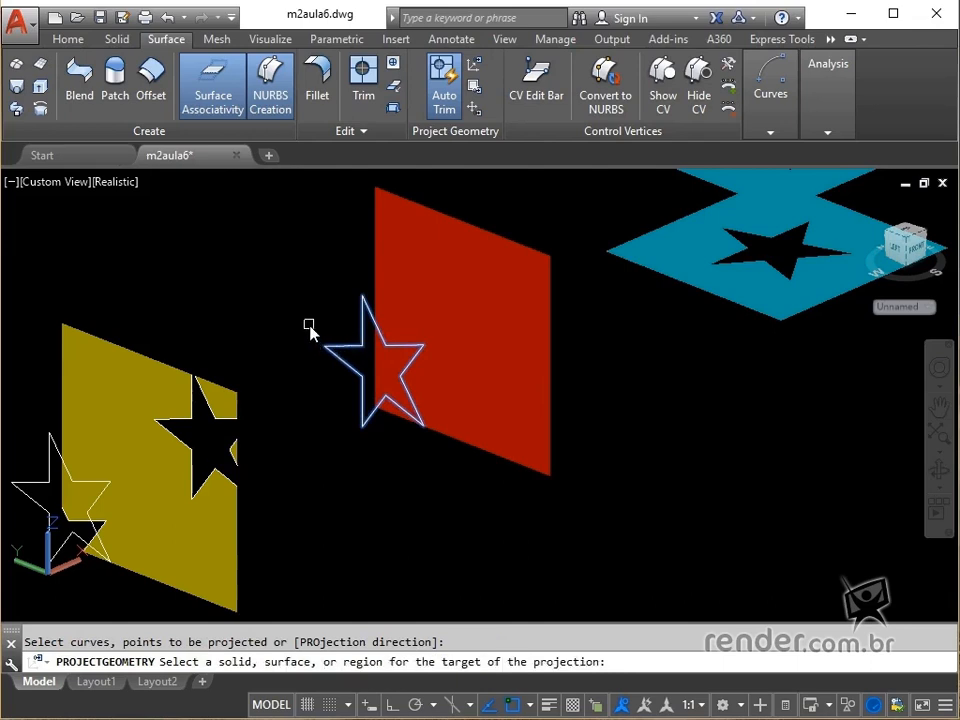
click(437, 292)
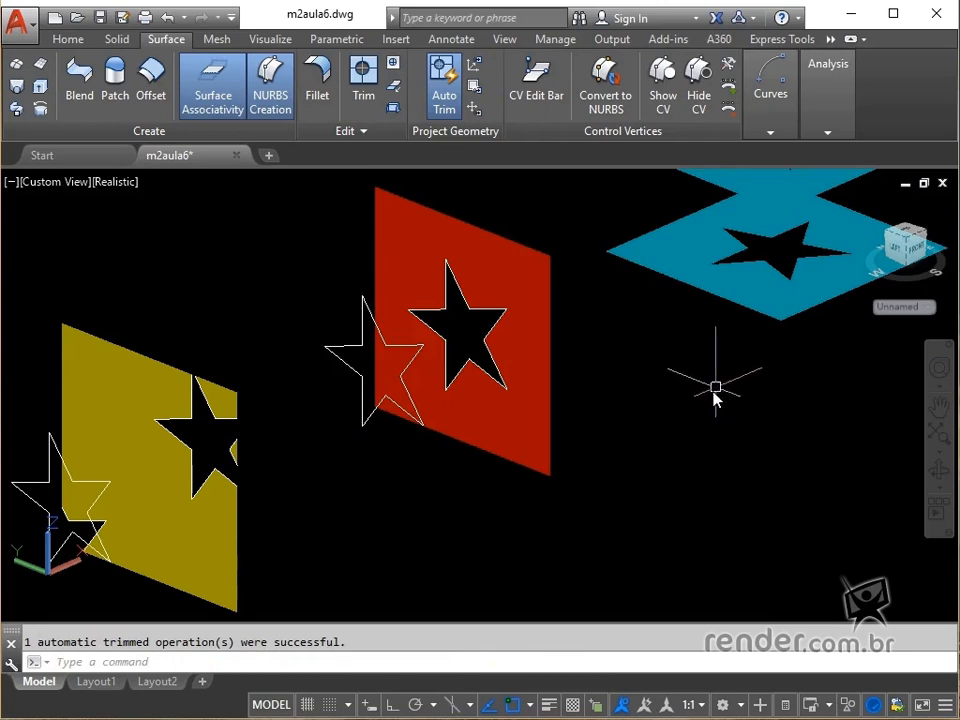
Step: Start a surface blend and choose the upper blue surface's star opening as the first edge chain, with closed-loop chaining on
middle_drag(716, 394, 590, 450)
drag(590, 450, 326, 559)
key(Escape)
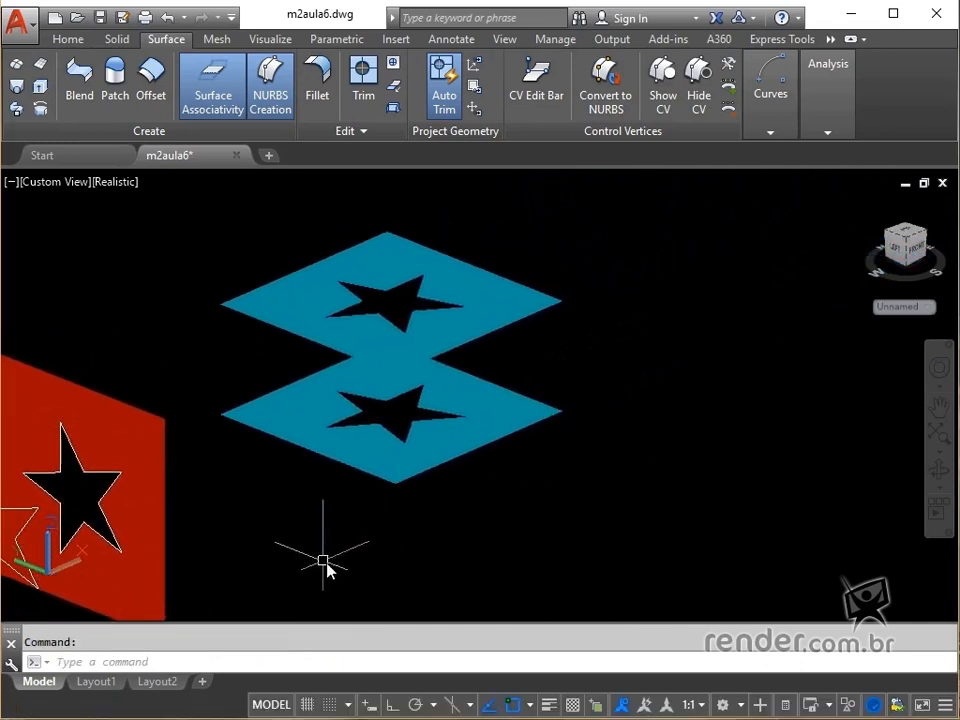
scroll(460, 465, up, 2)
middle_drag(538, 401, 558, 443)
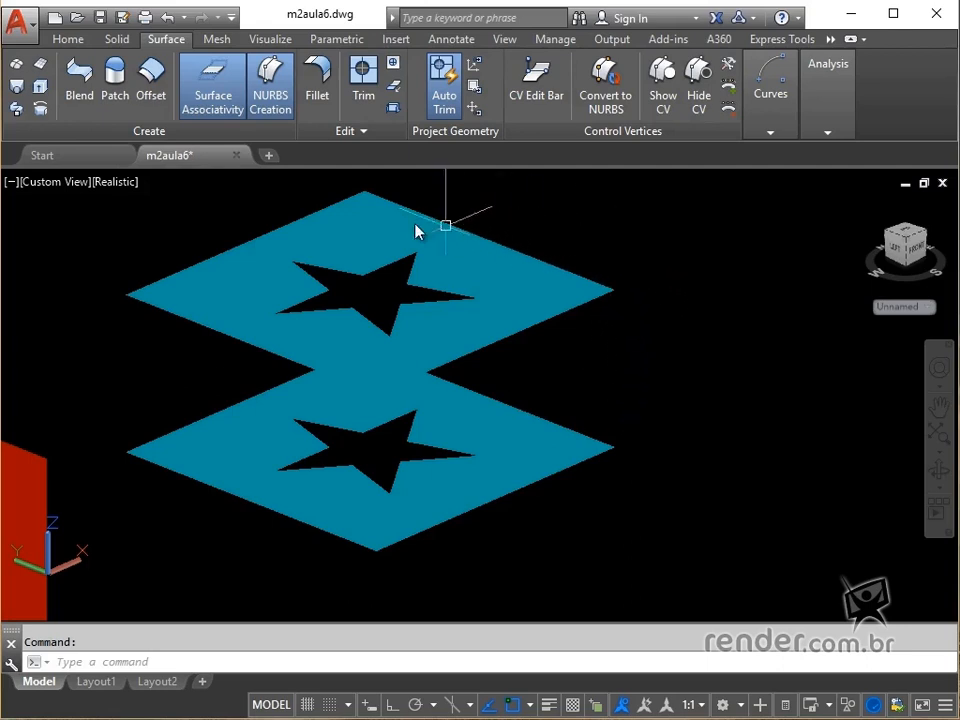
click(82, 80)
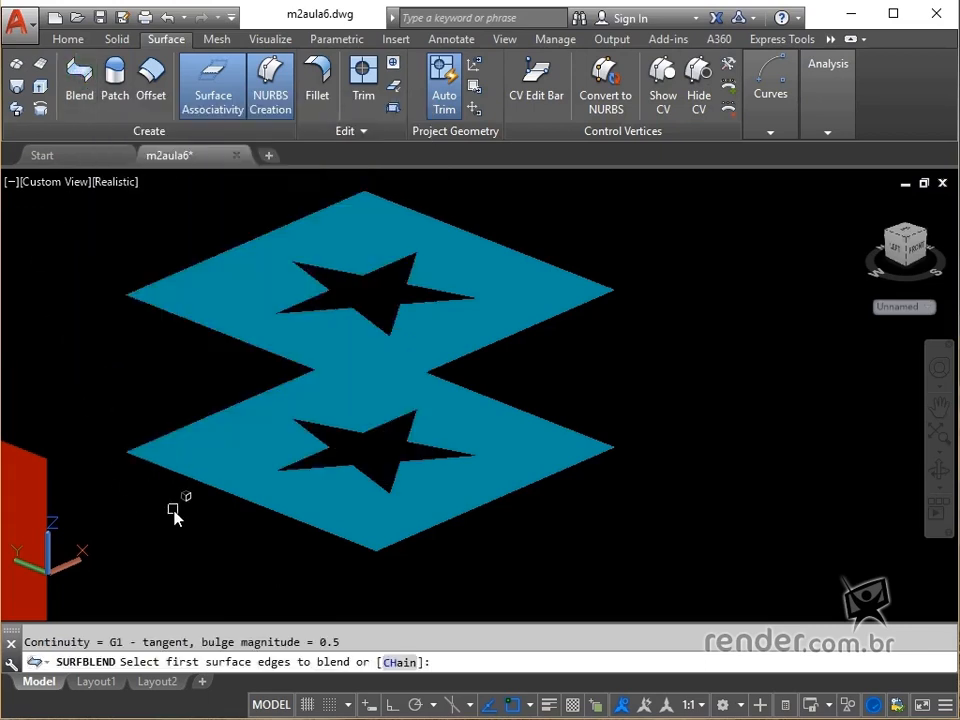
text(ch)
key(Return)
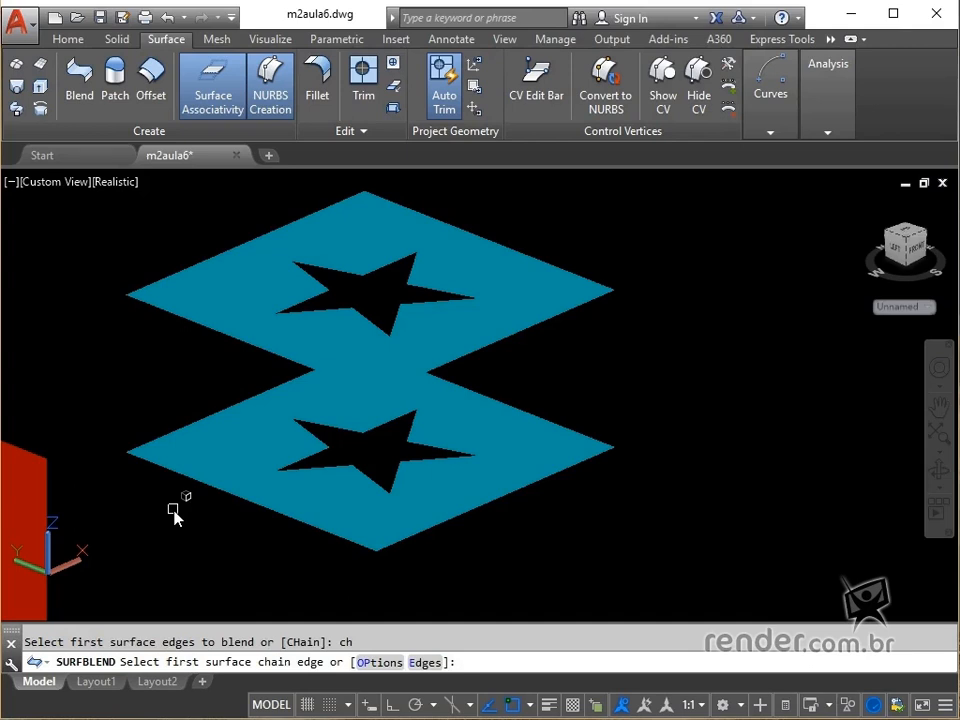
text(op)
key(Return)
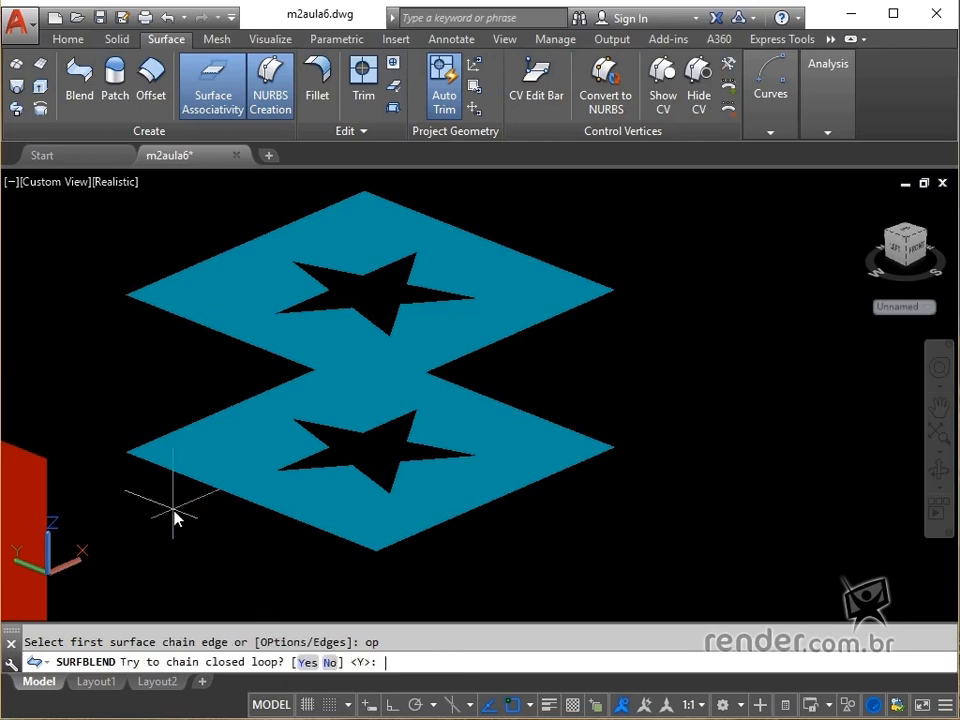
text(y)
key(Return)
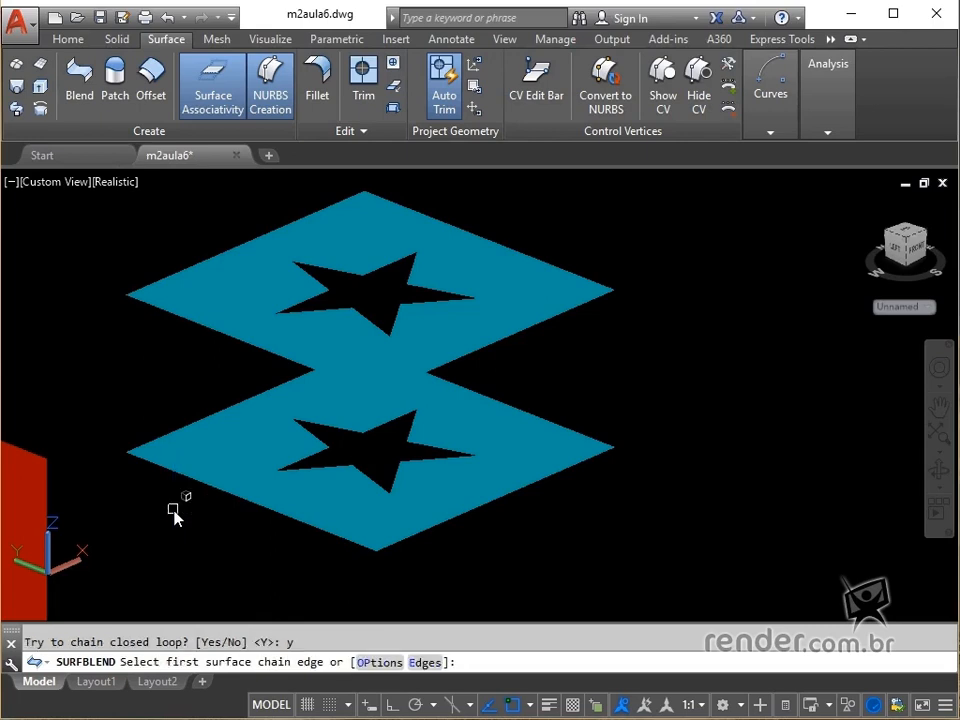
click(392, 265)
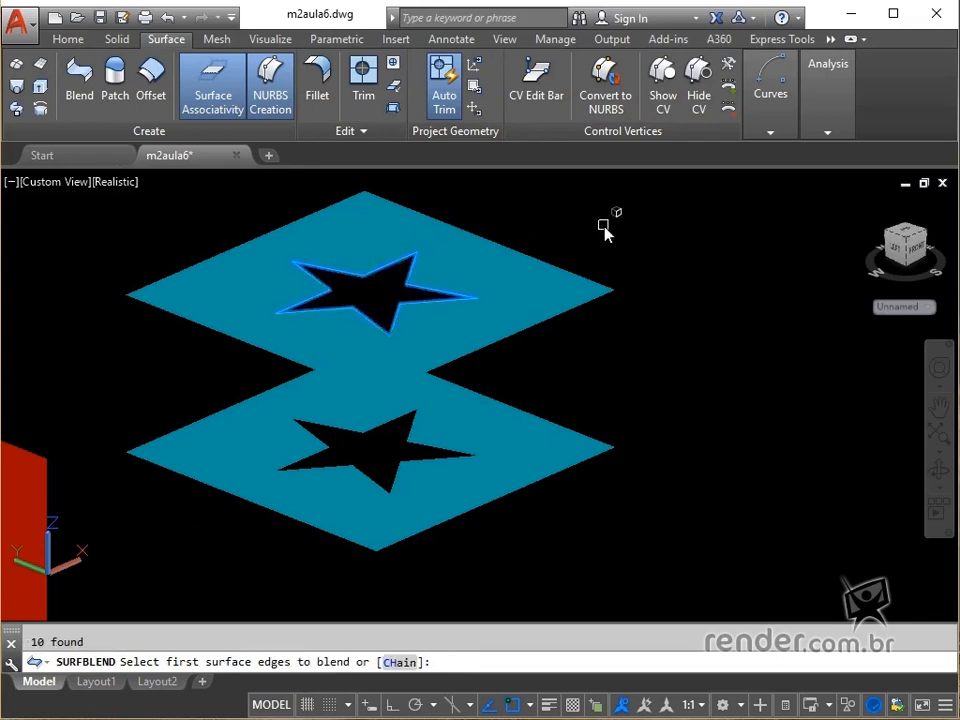
key(Return)
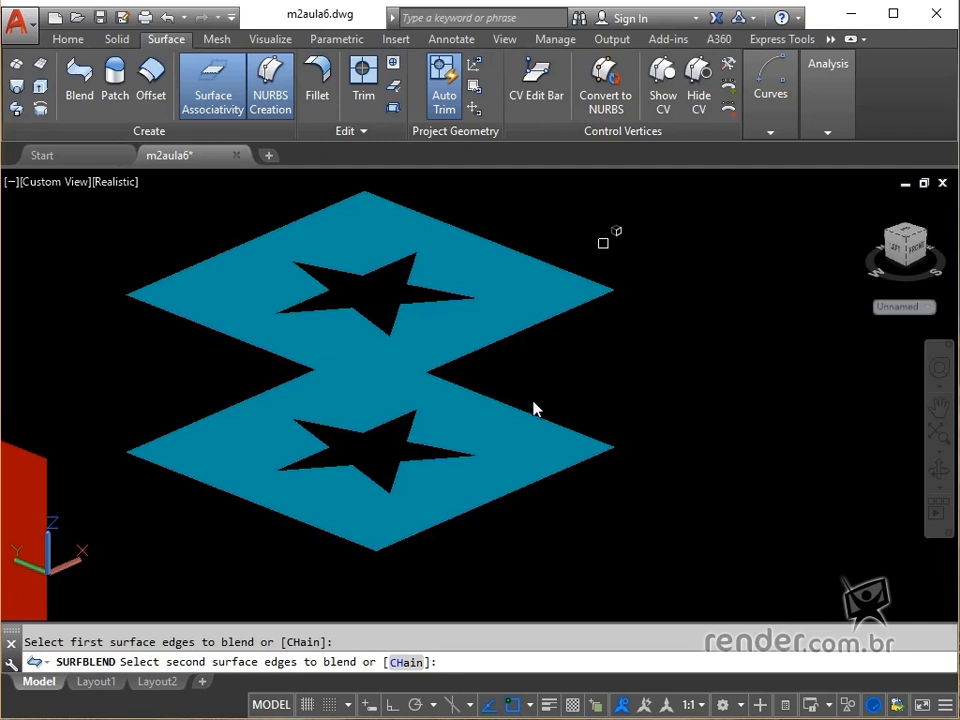
Step: Choose the lower blue surface's star opening as the blend's second edge chain, with closed-loop chaining on
click(401, 670)
click(383, 661)
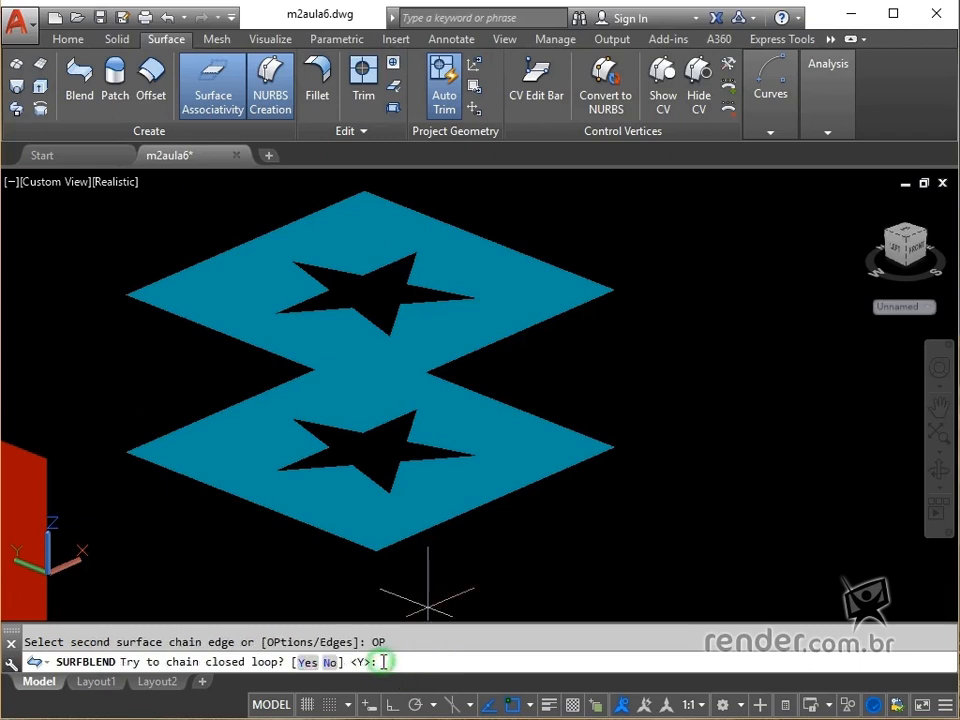
click(306, 662)
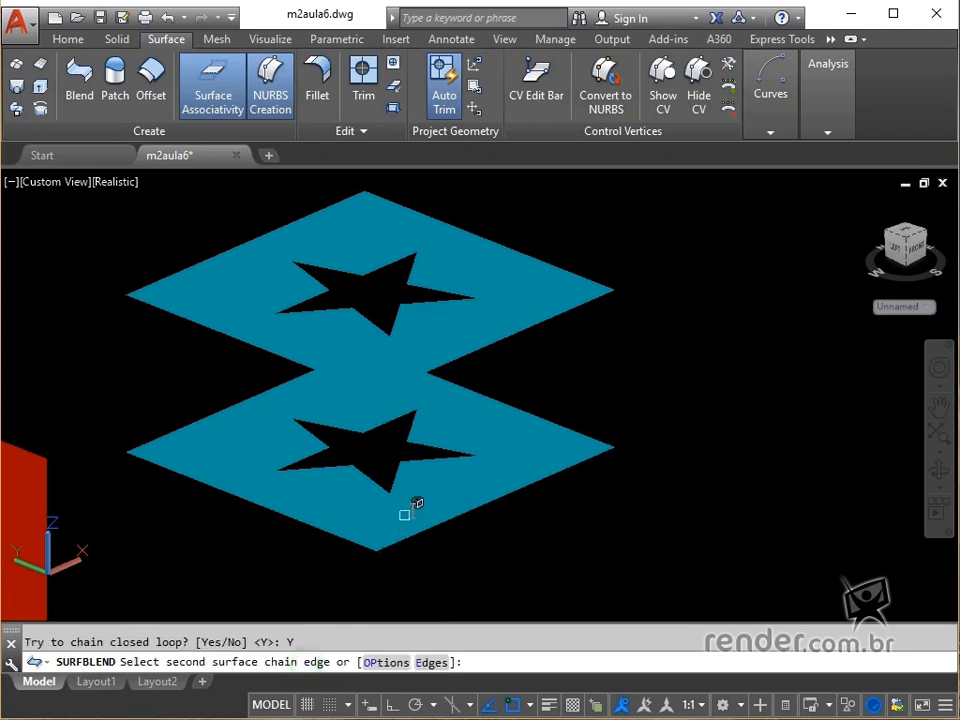
click(427, 450)
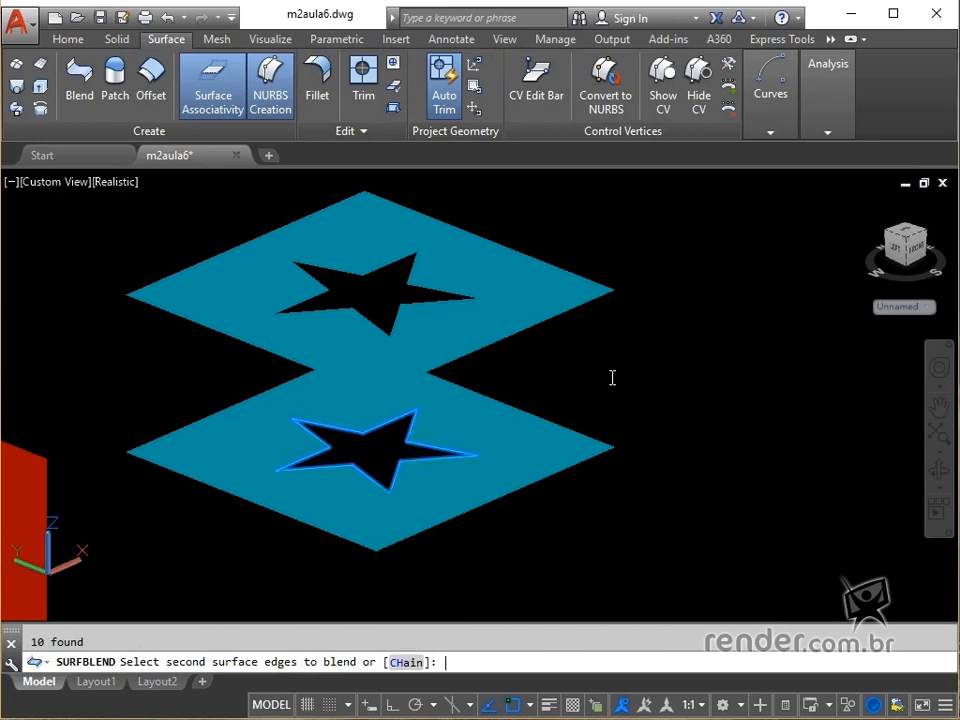
key(Return)
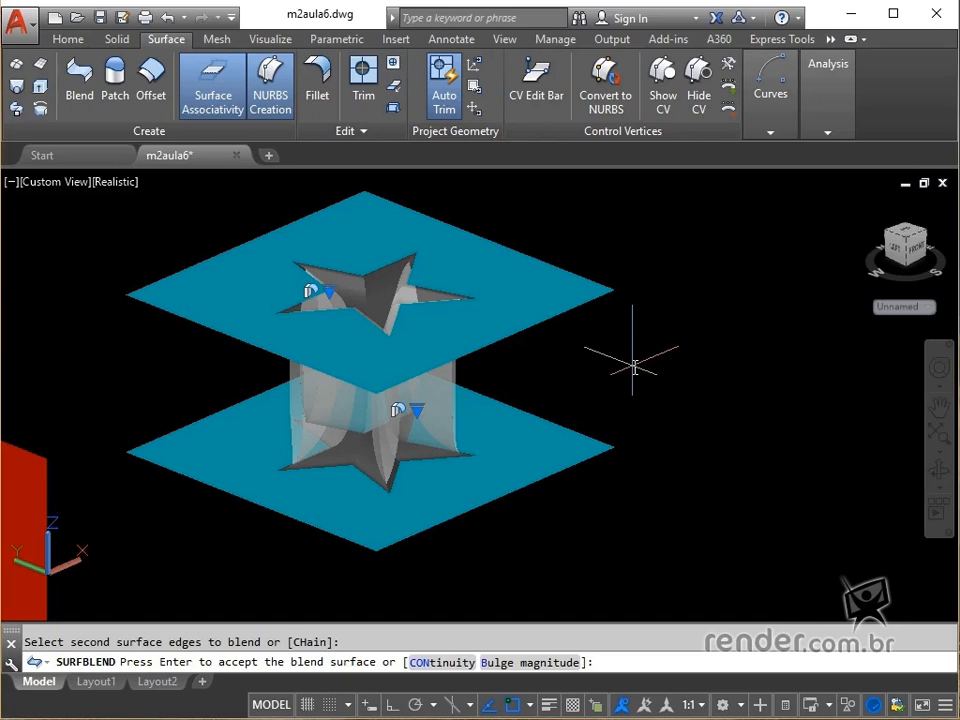
Step: Set the star blend's continuity to G0 at both the first and second edges
text(con)
key(Return)
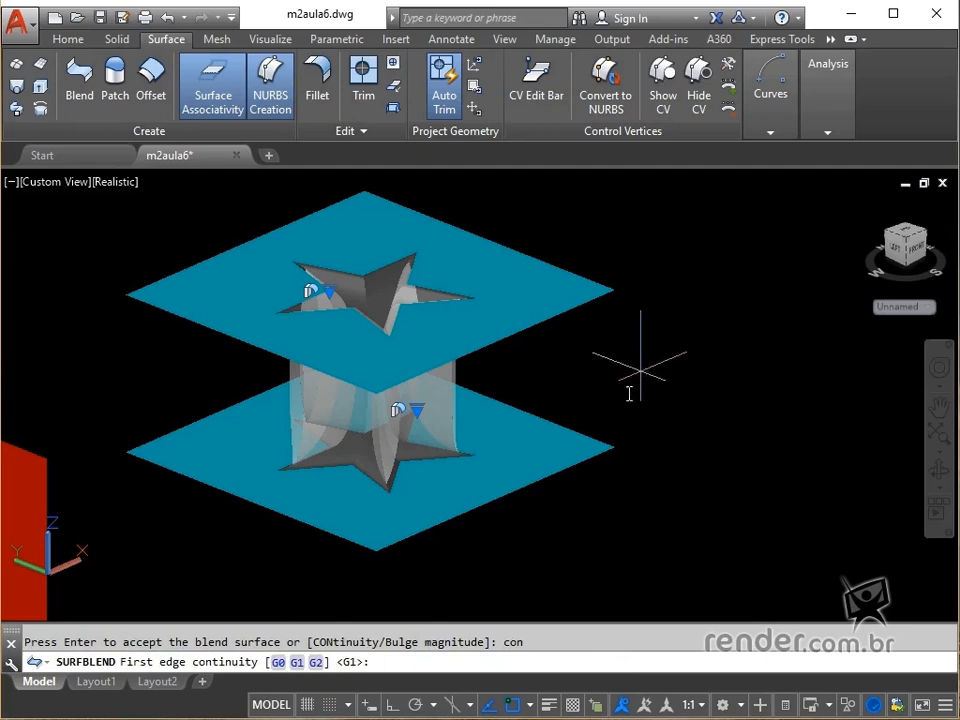
click(278, 662)
click(284, 662)
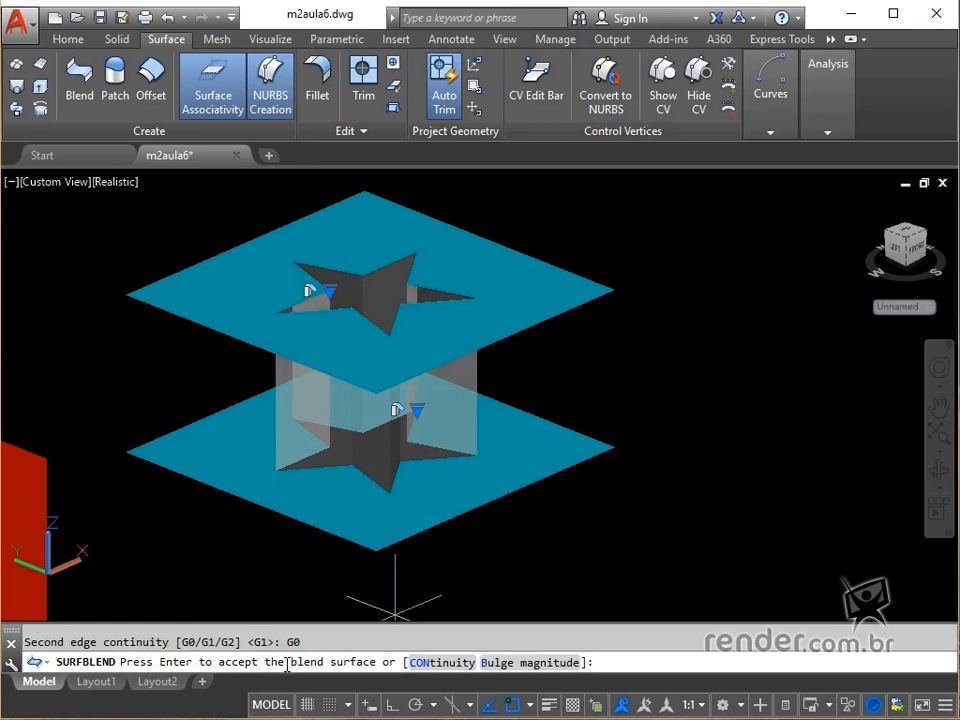
Step: Set the star blend's bulge magnitude to 0 at both edges and accept the blend surface
click(490, 662)
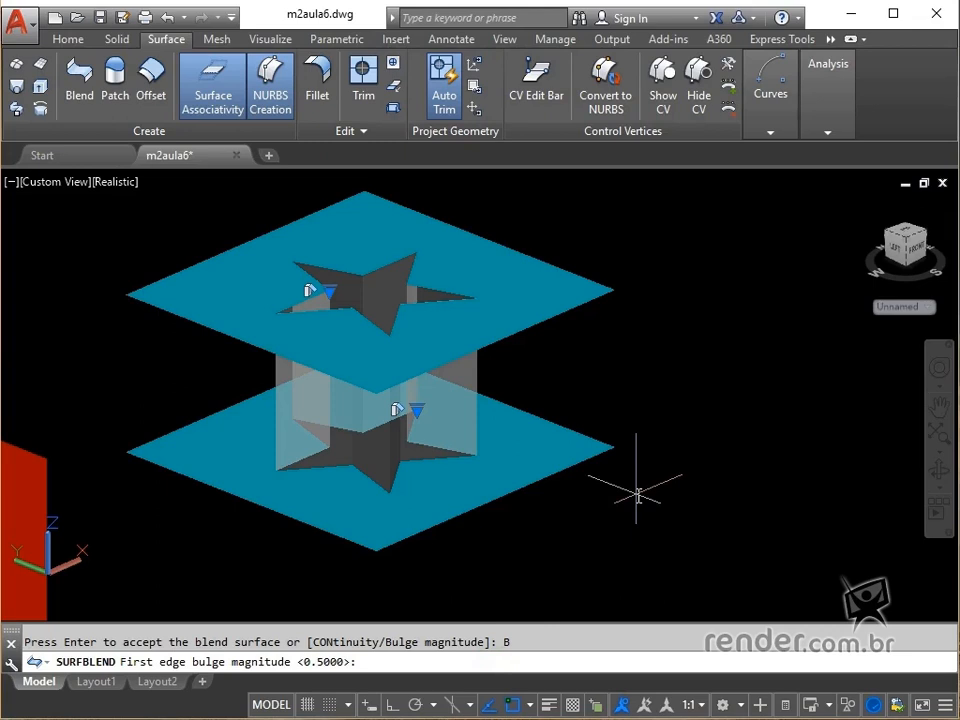
text(a)
key(Return)
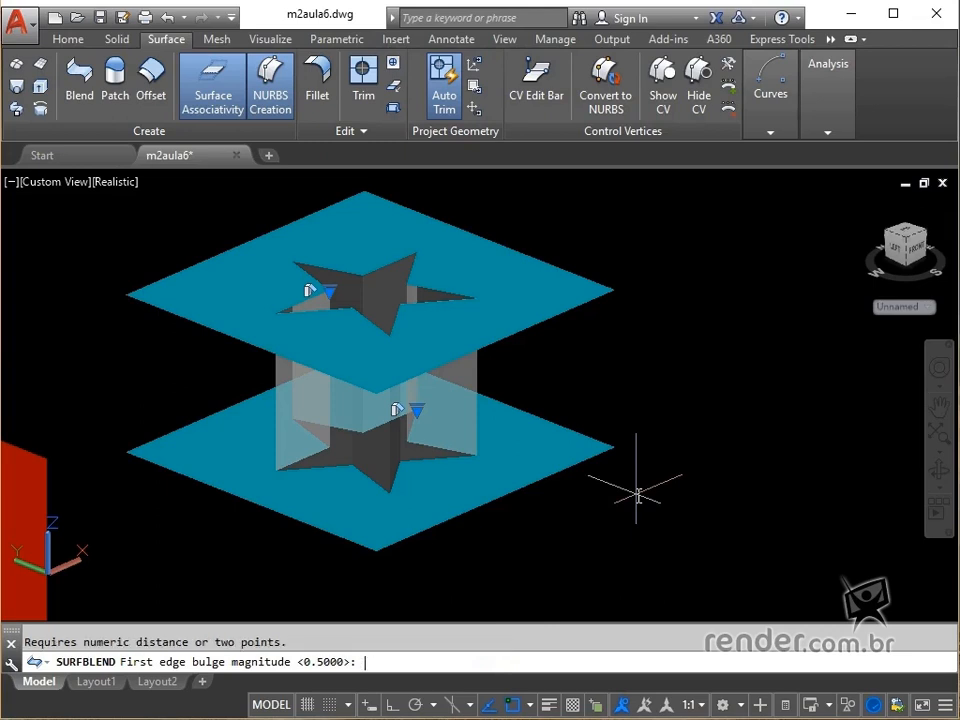
text(0)
key(Return)
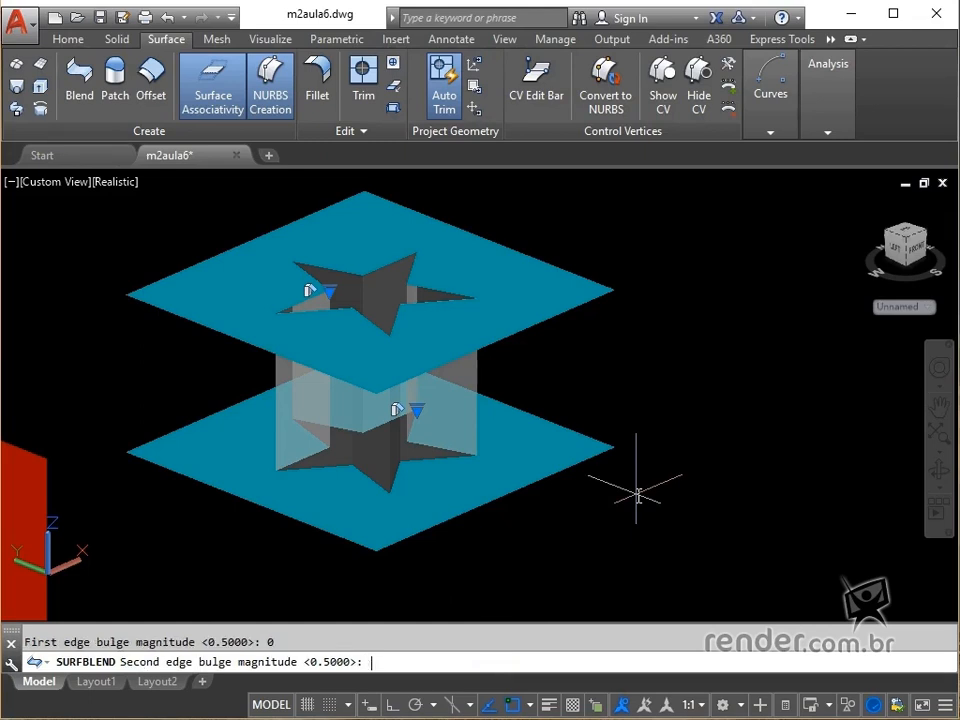
text(0)
key(Return)
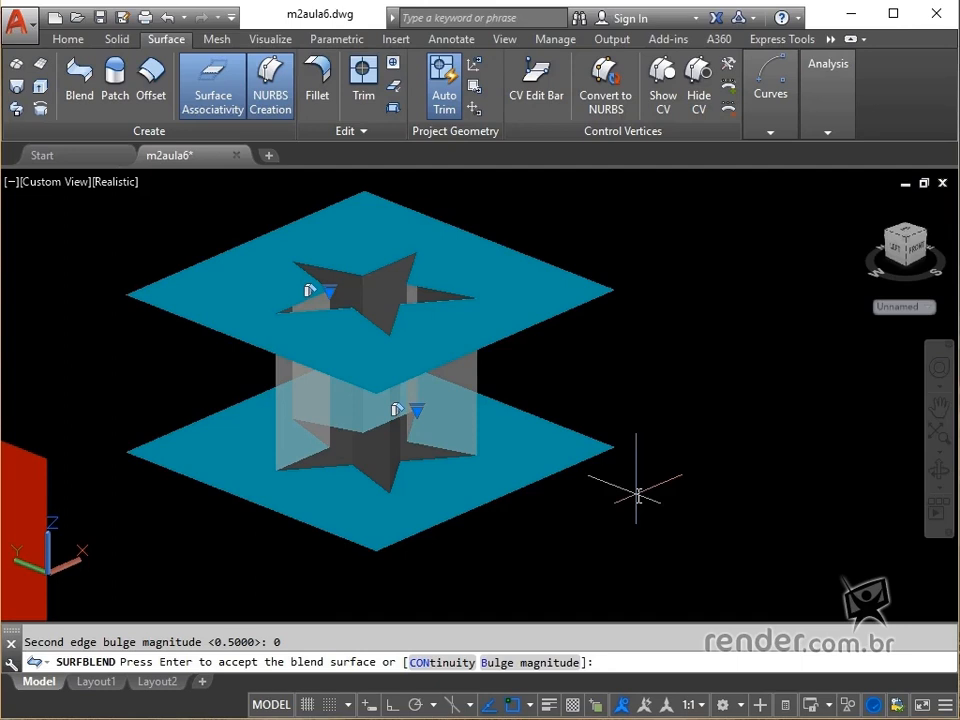
key(Return)
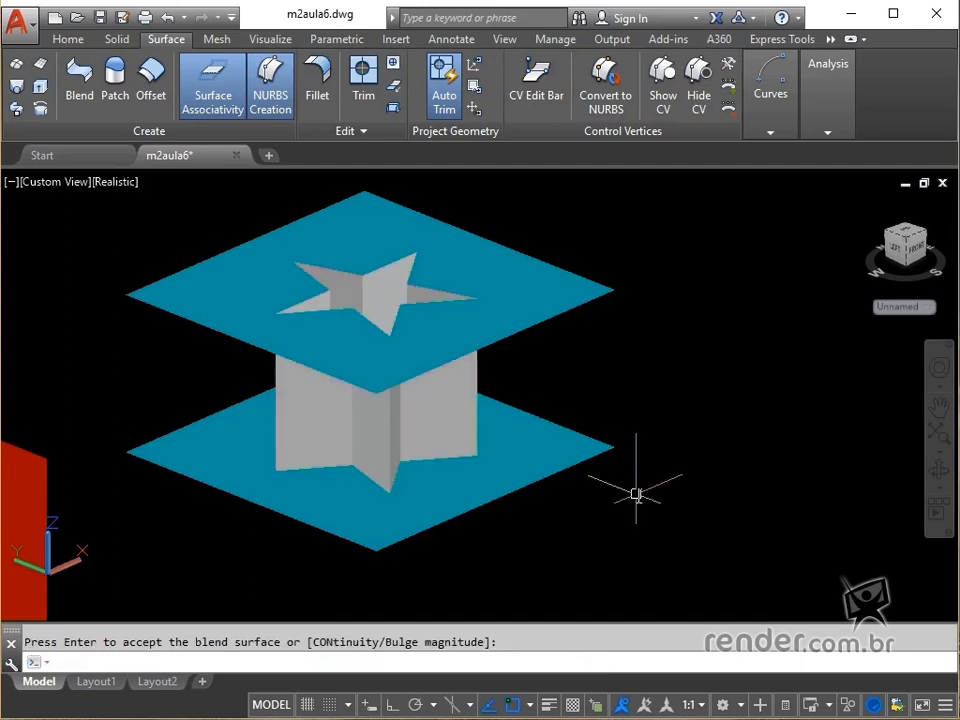
Step: Start another surface blend with the upper blue surface's outer boundary as the first closed-loop edge chain
key(Return)
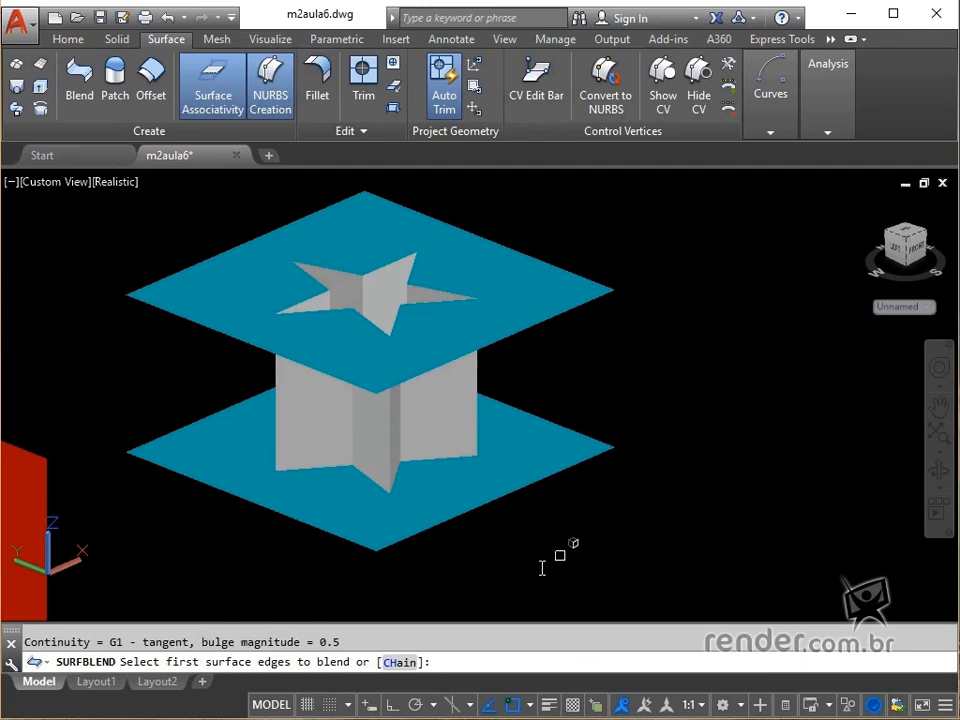
click(399, 664)
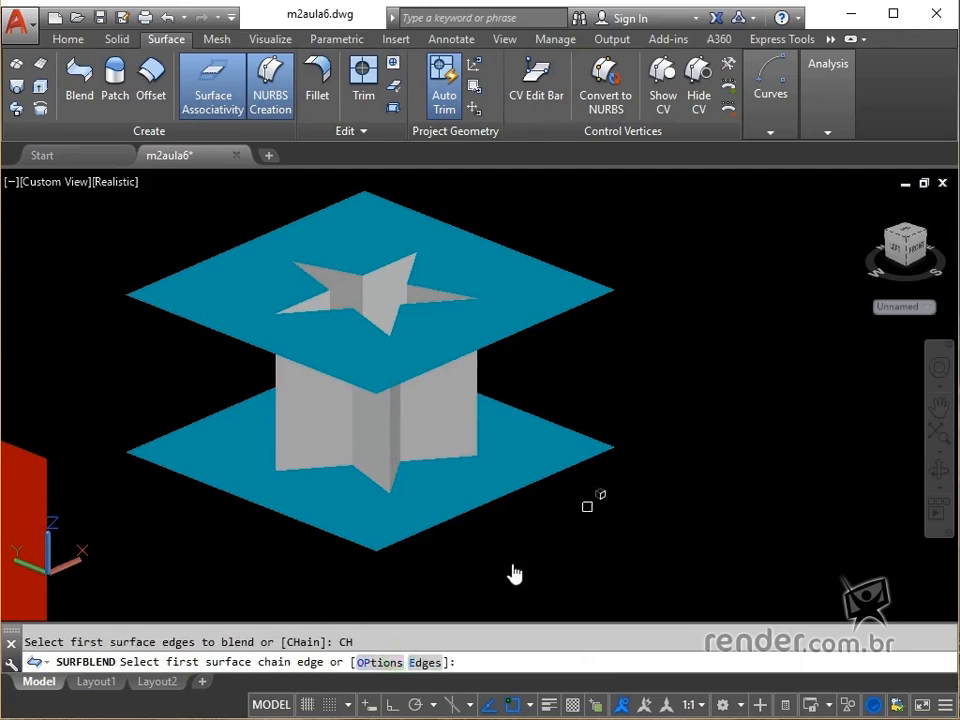
click(388, 663)
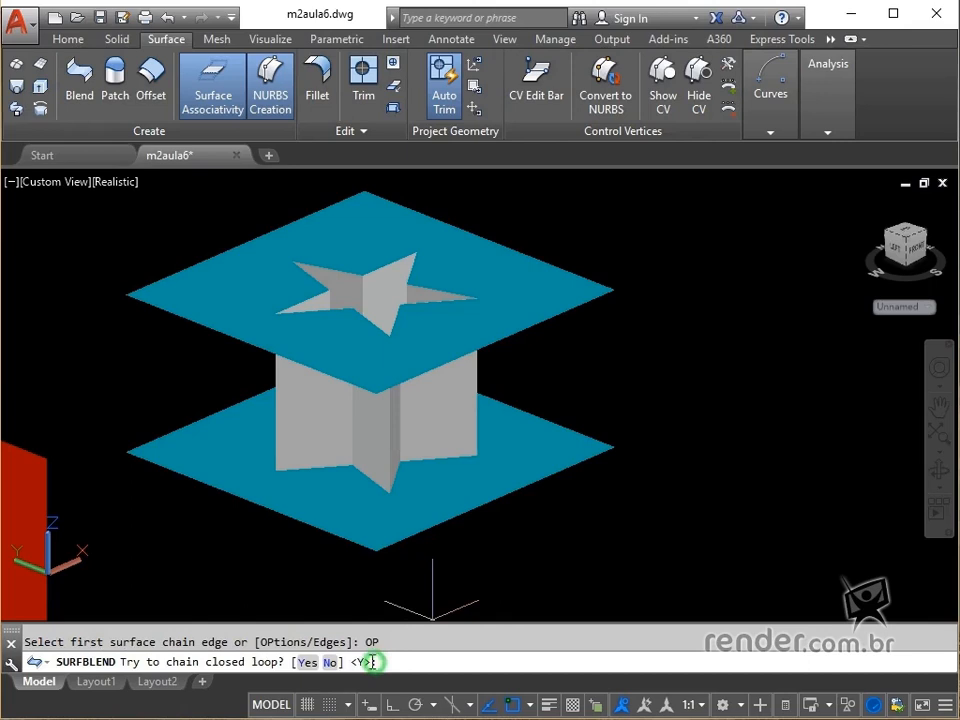
click(305, 663)
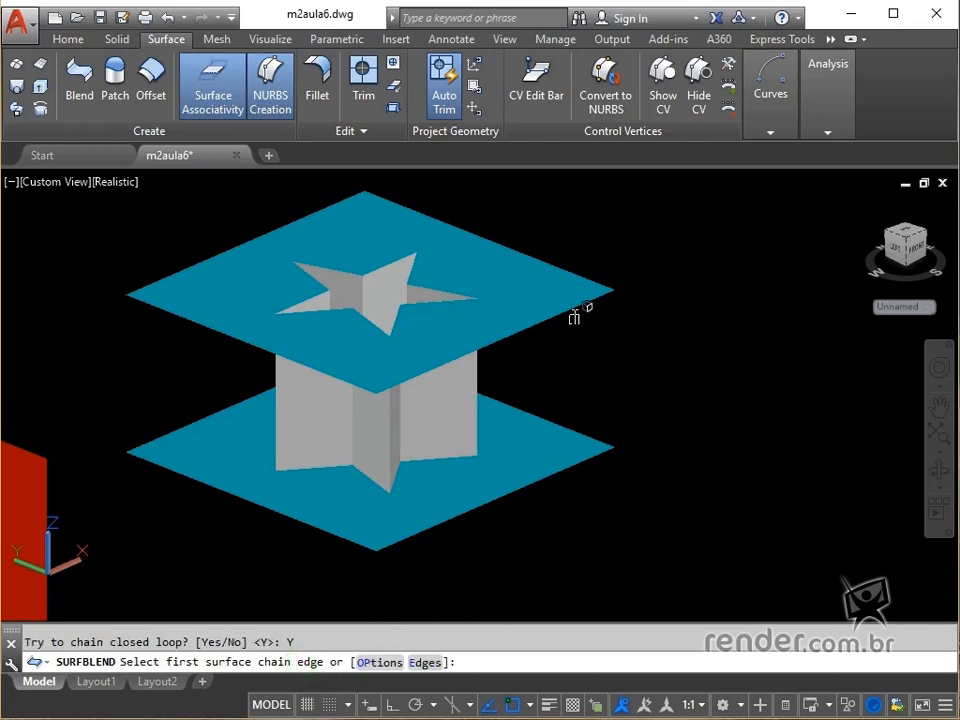
click(562, 318)
key(Return)
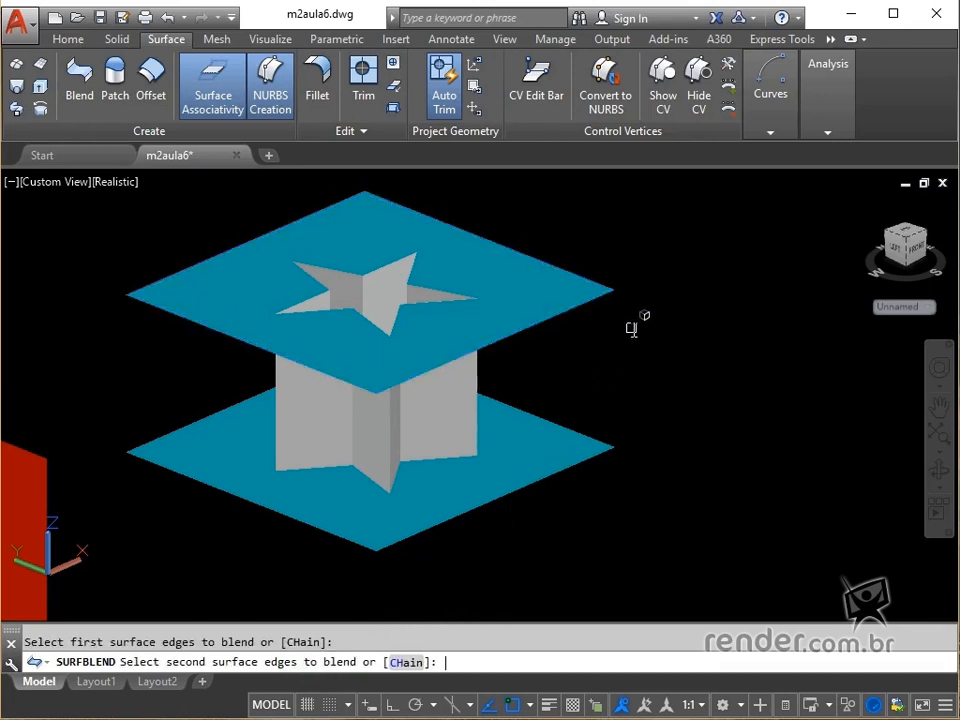
Step: Choose the lower blue surface's outer boundary as the second closed-loop edge chain of the blend
click(403, 663)
click(394, 663)
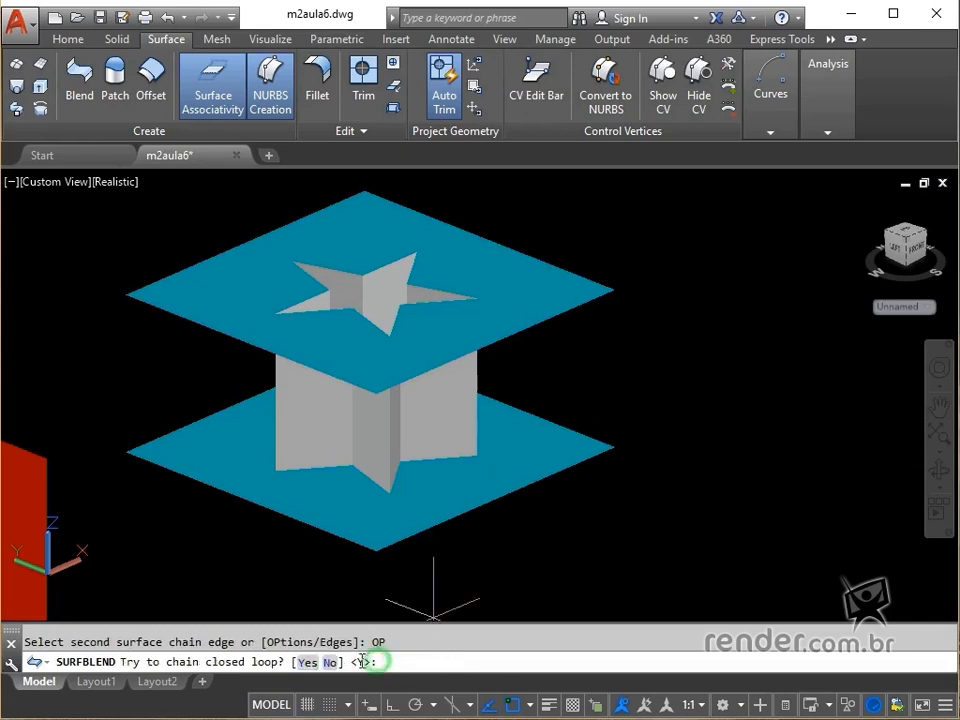
click(305, 663)
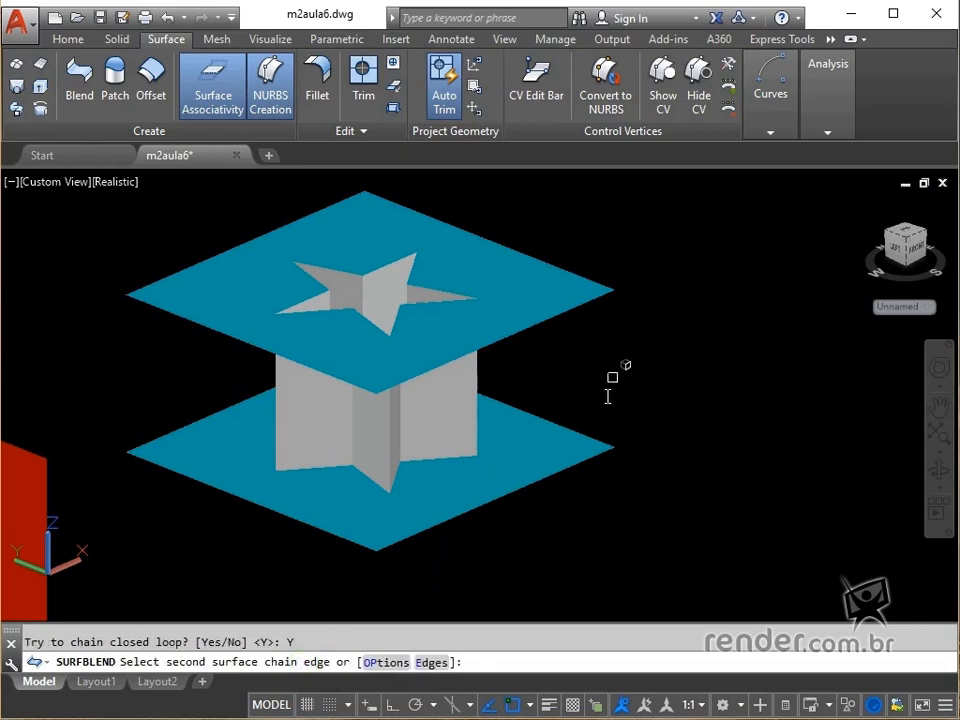
click(565, 470)
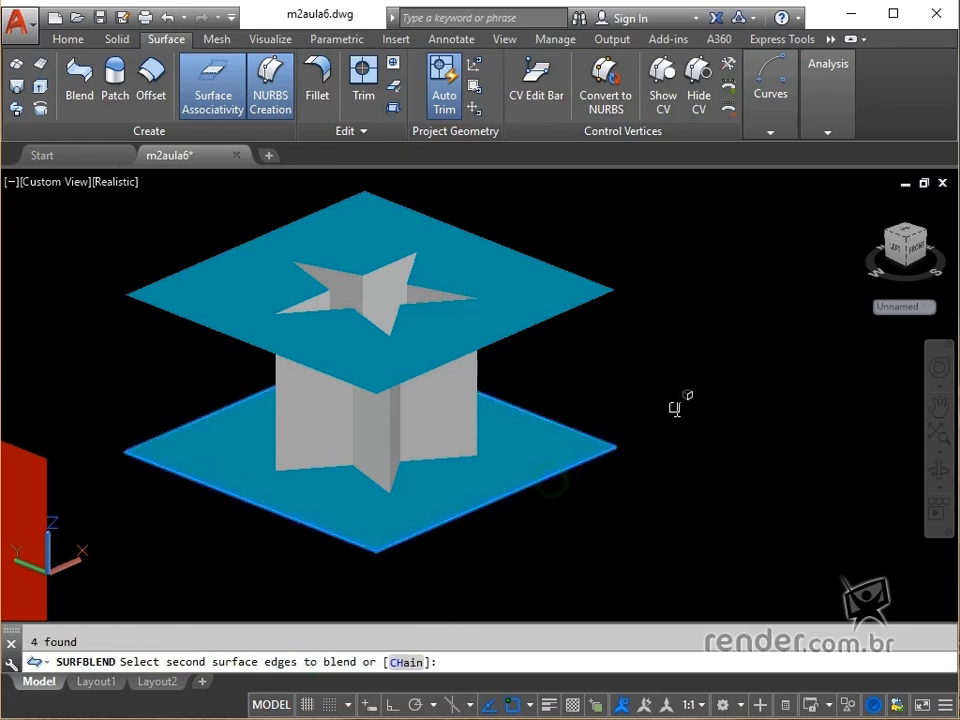
key(Return)
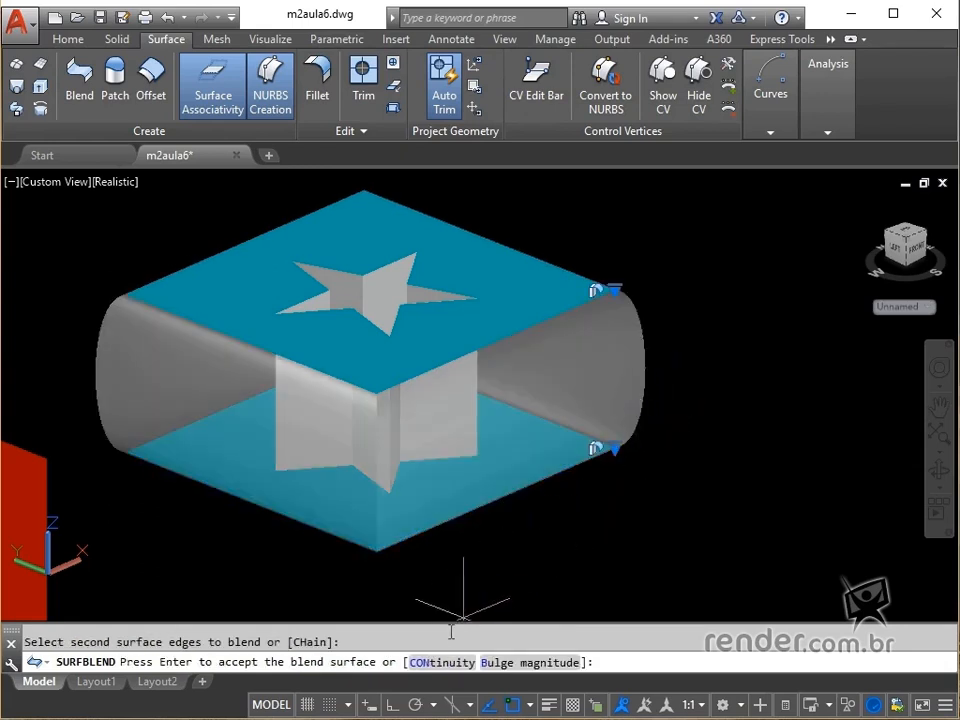
Step: Set the outer blend's continuity to G0 at both the first and second edges
click(421, 663)
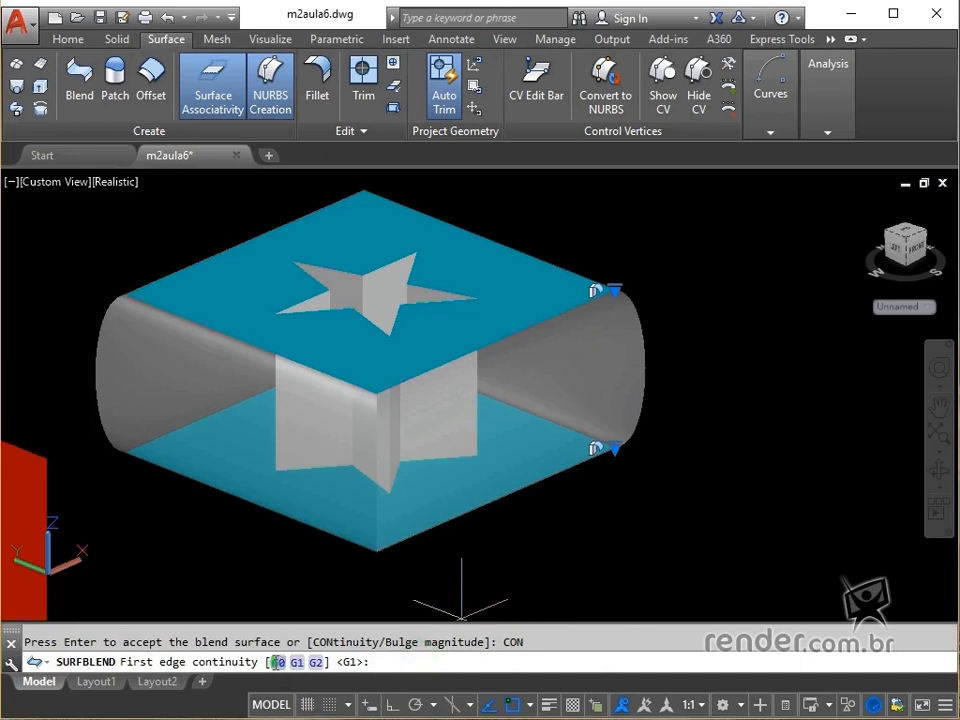
click(280, 662)
click(283, 662)
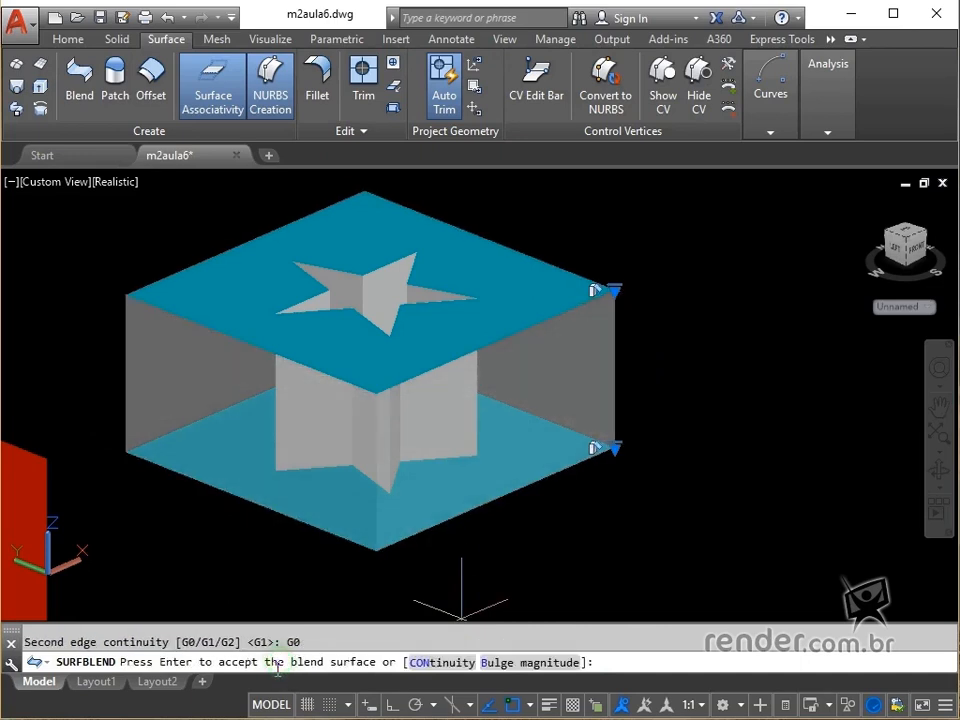
Step: Set the outer blend's bulge magnitude to 0 at both edges and accept the blend surface
click(500, 662)
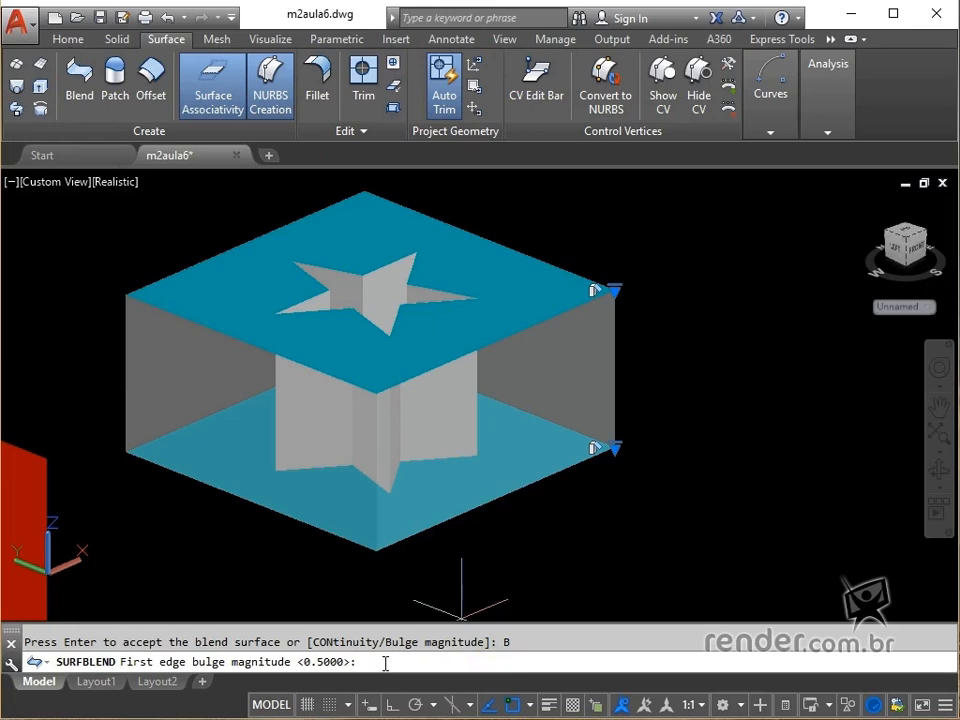
text(0)
key(Return)
text(0)
key(Return)
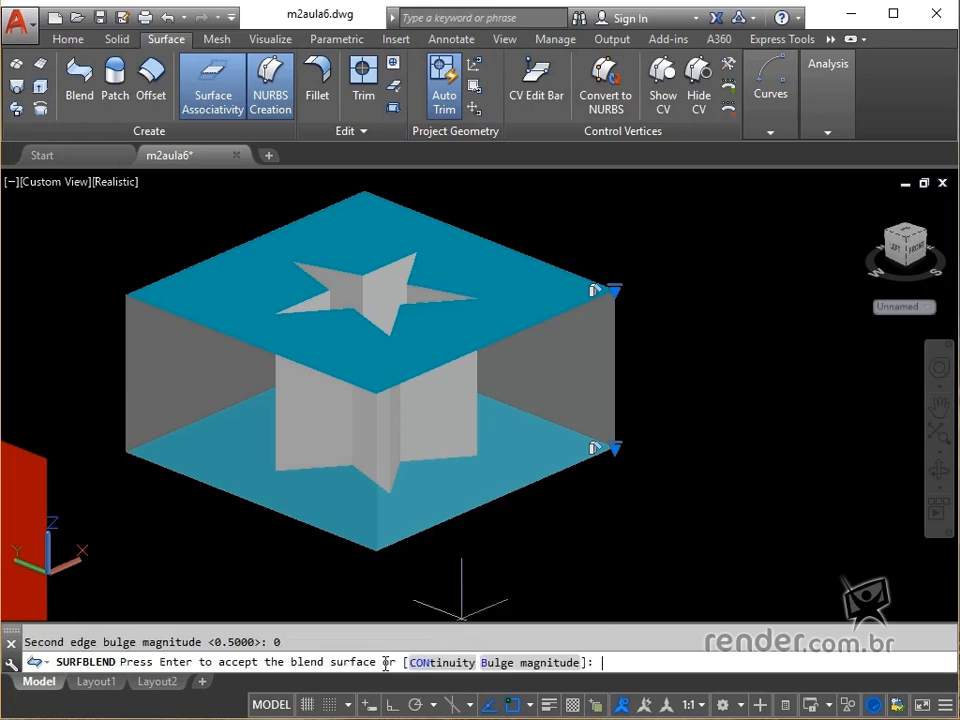
key(Return)
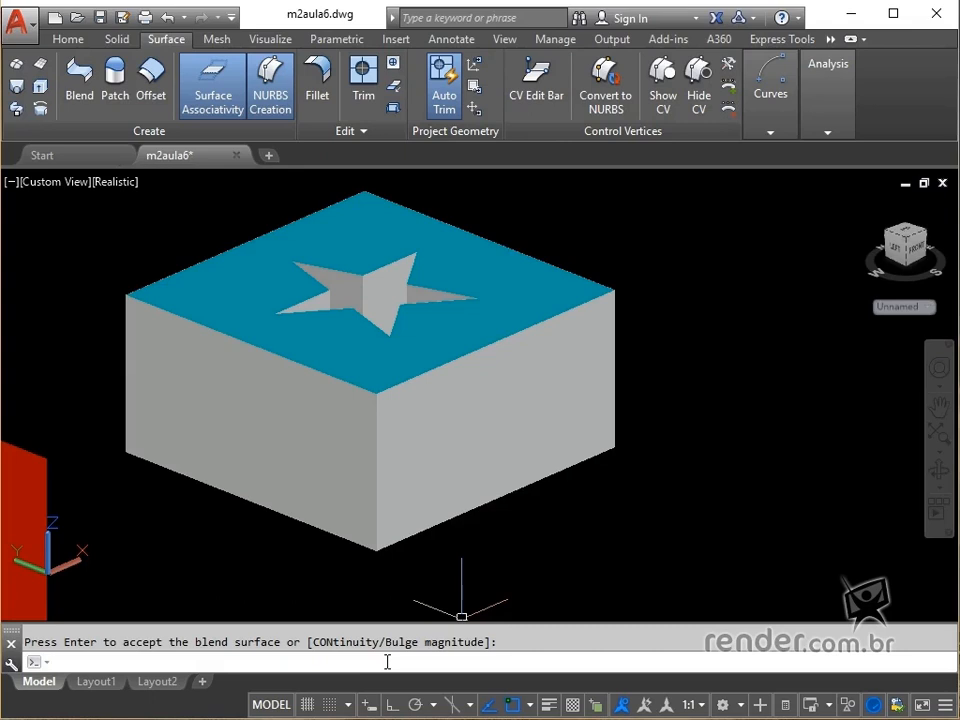
key(Return)
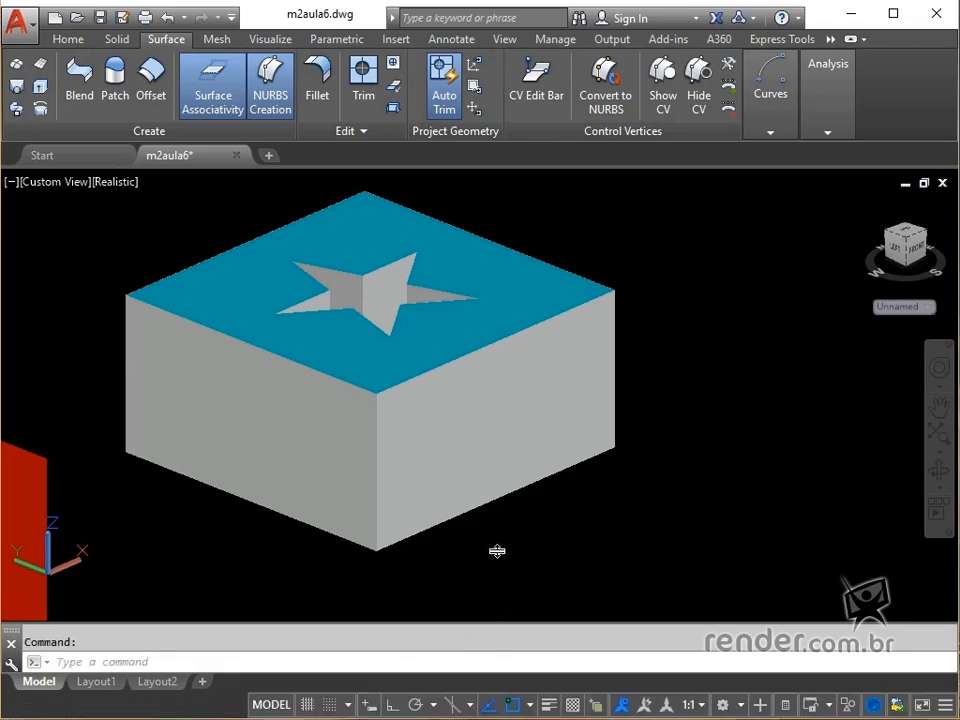
middle_click(497, 551)
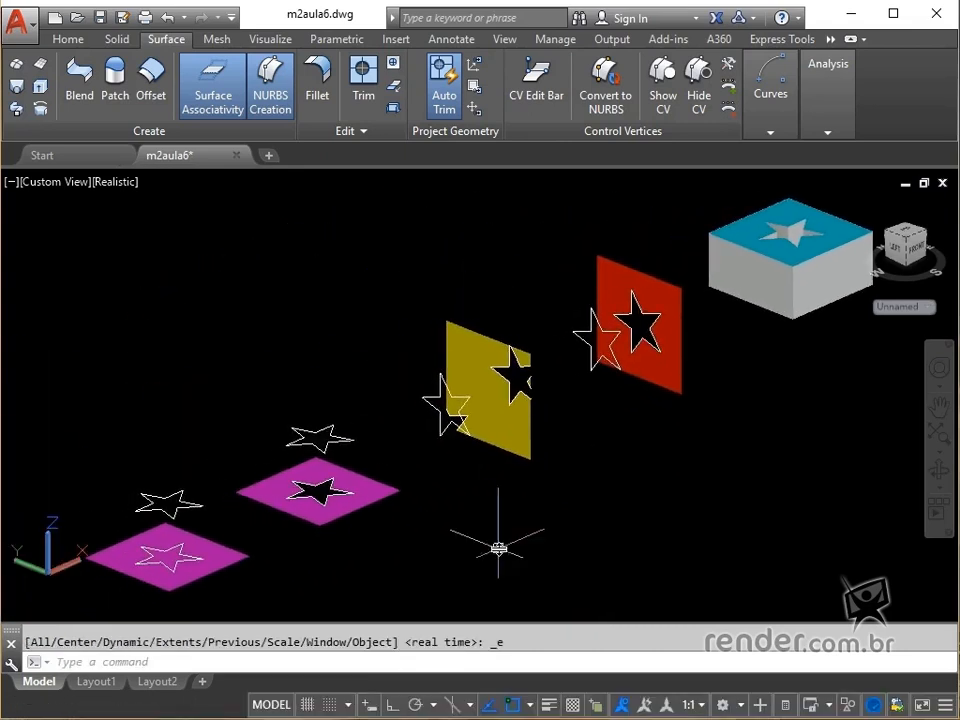